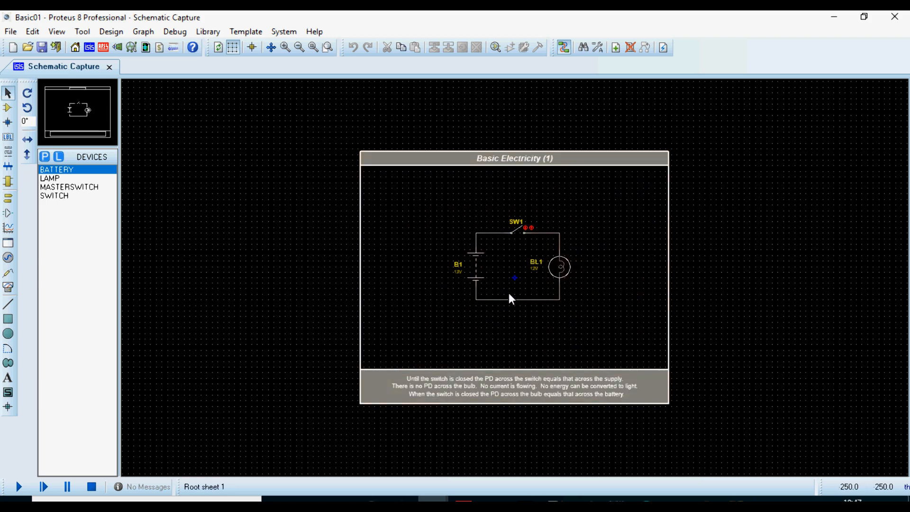
- Search the device library for OPAMP and preview several of the matching operational amplifiers
{"action": "scroll", "coordinate": [516, 284], "scroll_direction": "up", "scroll_amount": 1}
{"action": "scroll", "coordinate": [517, 284], "scroll_direction": "up", "scroll_amount": 1}
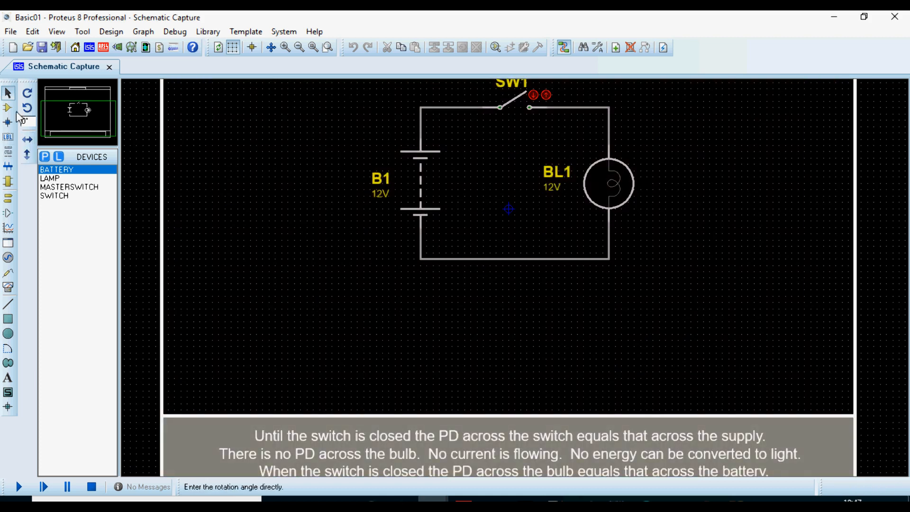
{"action": "left_click", "coordinate": [8, 108]}
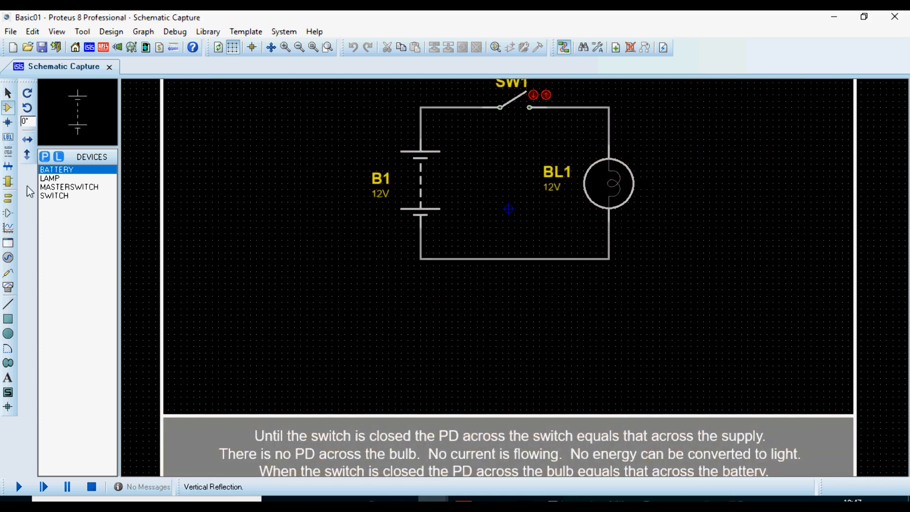
{"action": "left_click", "coordinate": [45, 157]}
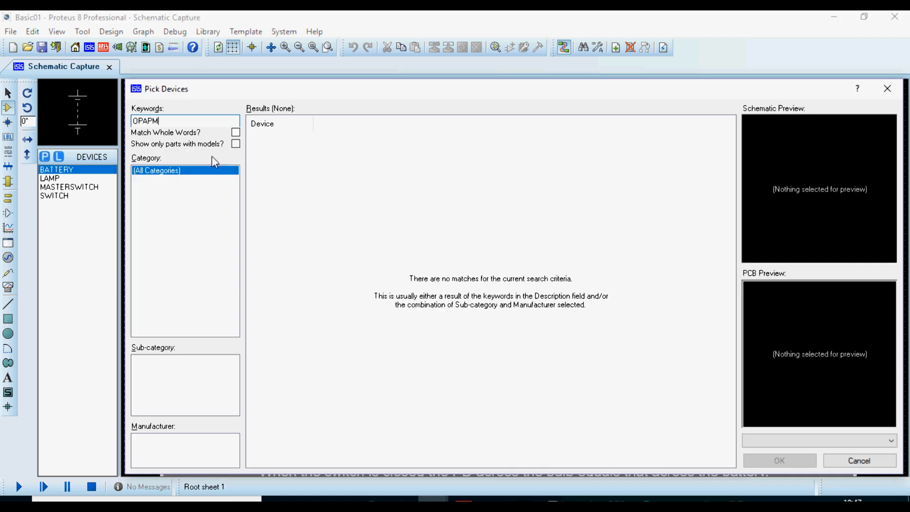
{"action": "key", "text": "BackSpace"}
{"action": "key", "text": "BackSpace"}
{"action": "key", "text": "BackSpace"}
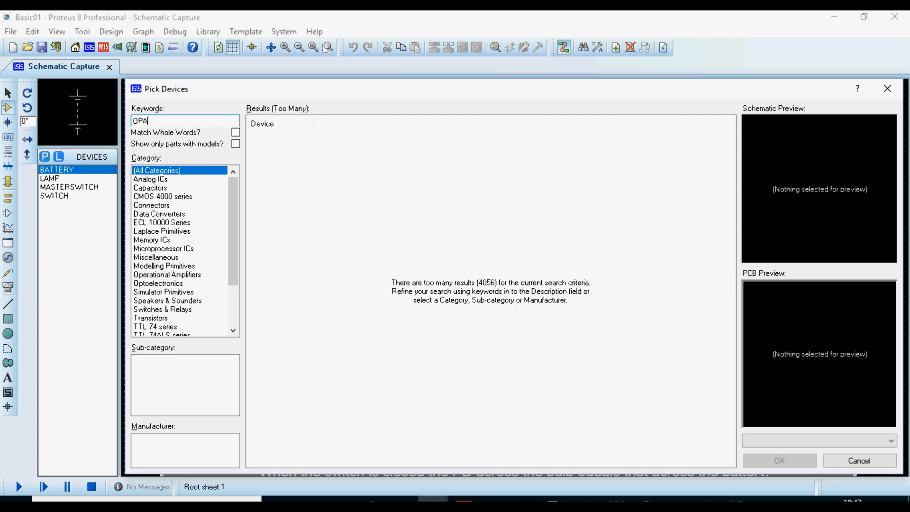
{"action": "scroll", "coordinate": [479, 341], "scroll_direction": "down", "scroll_amount": 1}
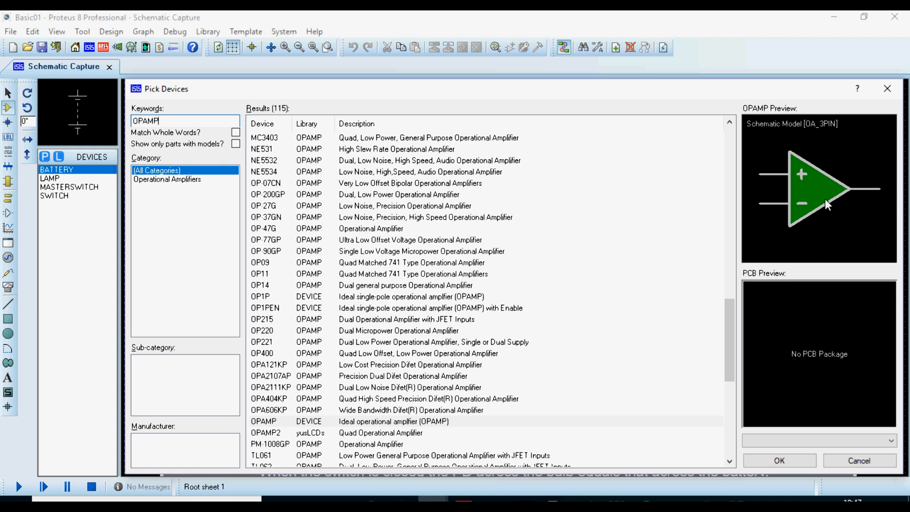
{"action": "left_click", "coordinate": [437, 263]}
{"action": "left_click", "coordinate": [423, 320]}
{"action": "left_click", "coordinate": [414, 365]}
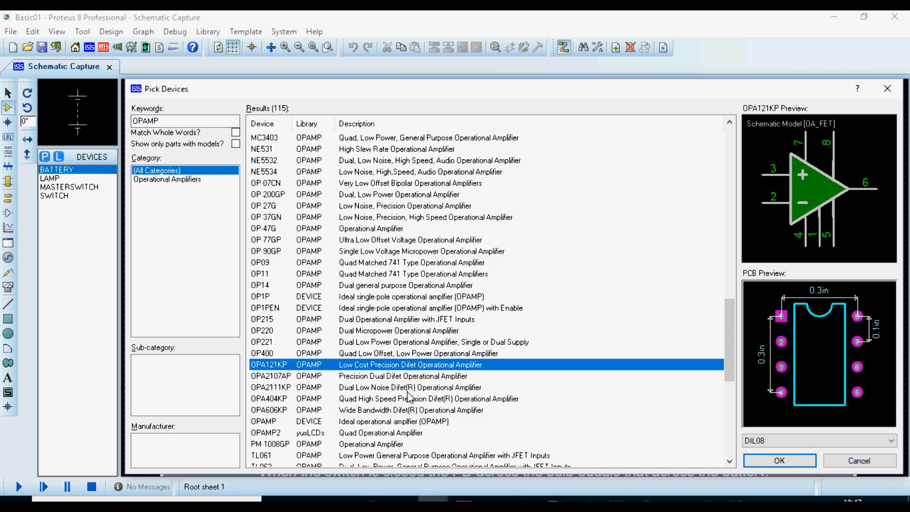
- Clear the keyword search and add the 78L15 positive regulator from the Analog ICs category to the device list
{"action": "double_click", "coordinate": [182, 122]}
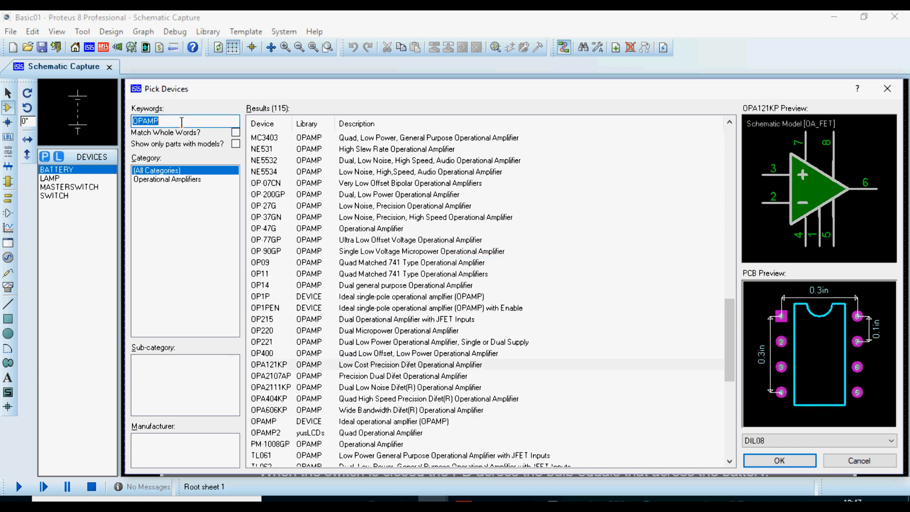
{"action": "key", "text": "BackSpace"}
{"action": "left_click", "coordinate": [179, 179]}
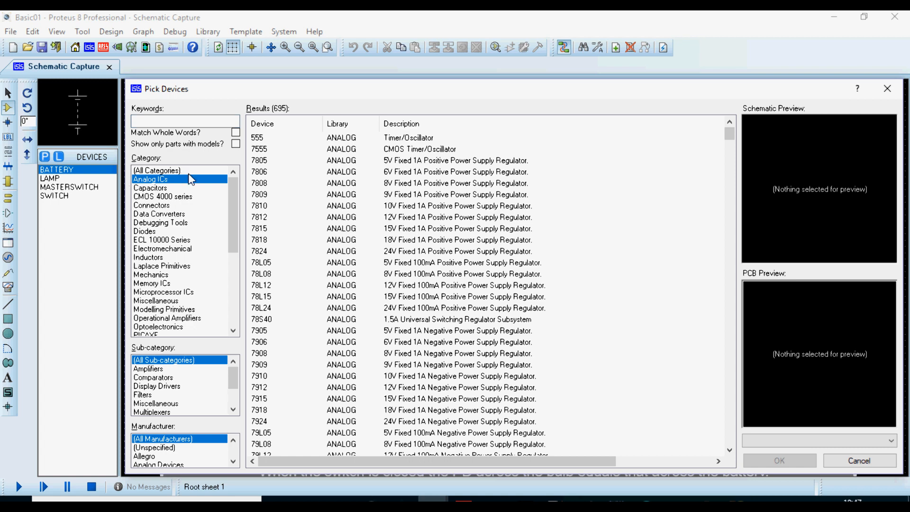
{"action": "left_click", "coordinate": [479, 195]}
{"action": "key", "text": "Down"}
{"action": "key", "text": "Down"}
{"action": "key", "text": "Down"}
{"action": "key", "text": "Down"}
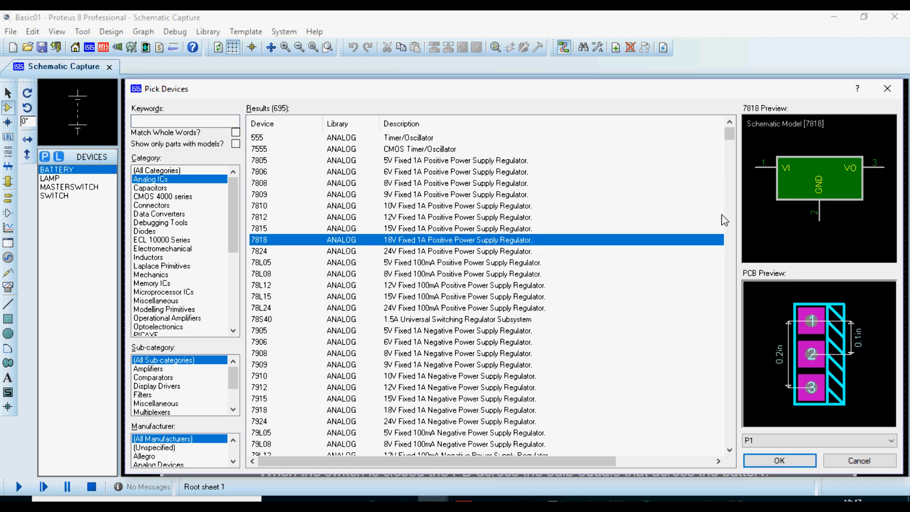
{"action": "key", "text": "Down"}
{"action": "key", "text": "Down"}
{"action": "key", "text": "Down"}
{"action": "key", "text": "Down"}
{"action": "key", "text": "Down"}
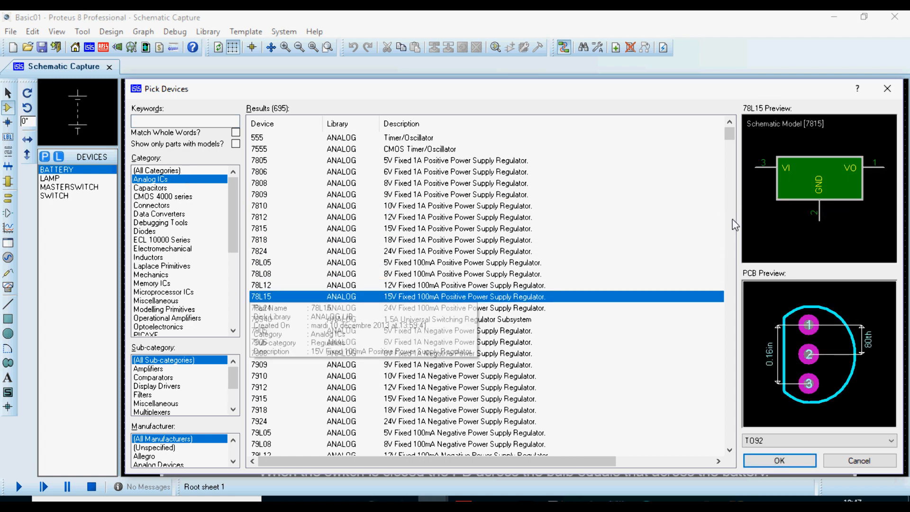
{"action": "double_click", "coordinate": [433, 297]}
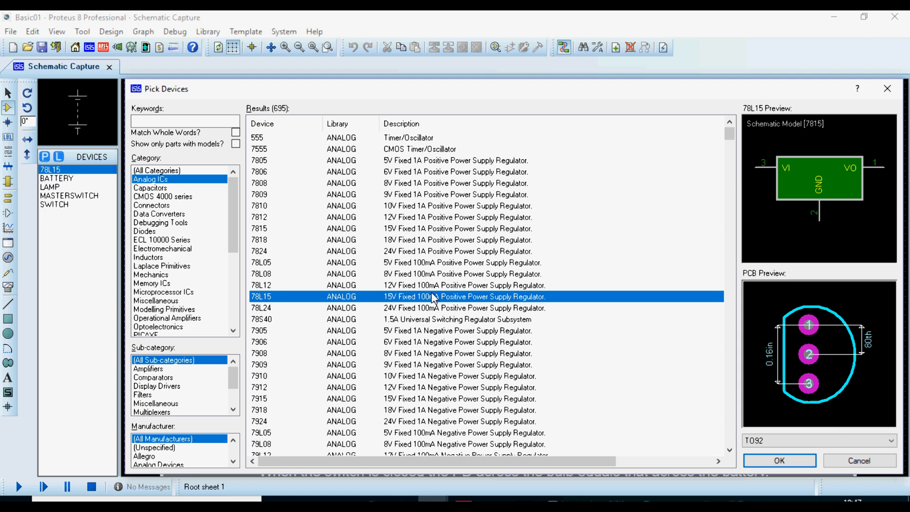
- Place two 78L15 regulators on the schematic beside battery B1, one above the other
{"action": "left_click", "coordinate": [888, 89]}
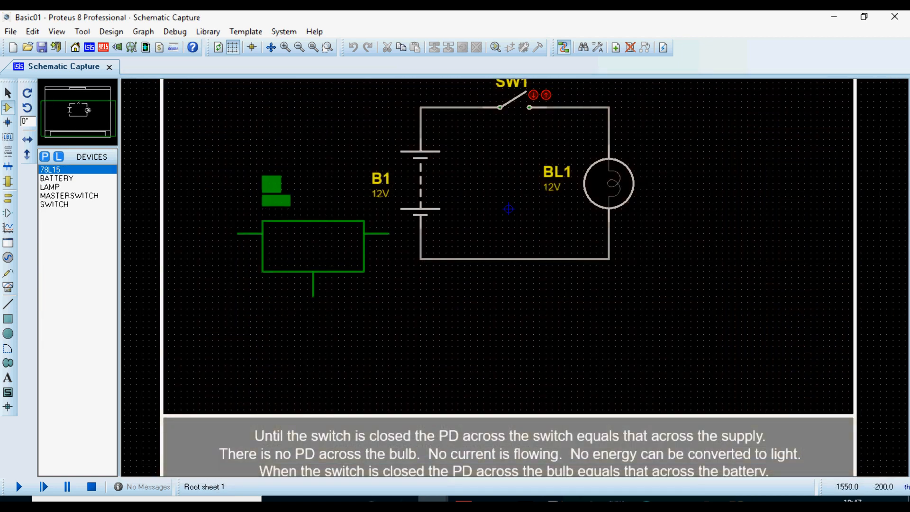
{"action": "left_click", "coordinate": [300, 281]}
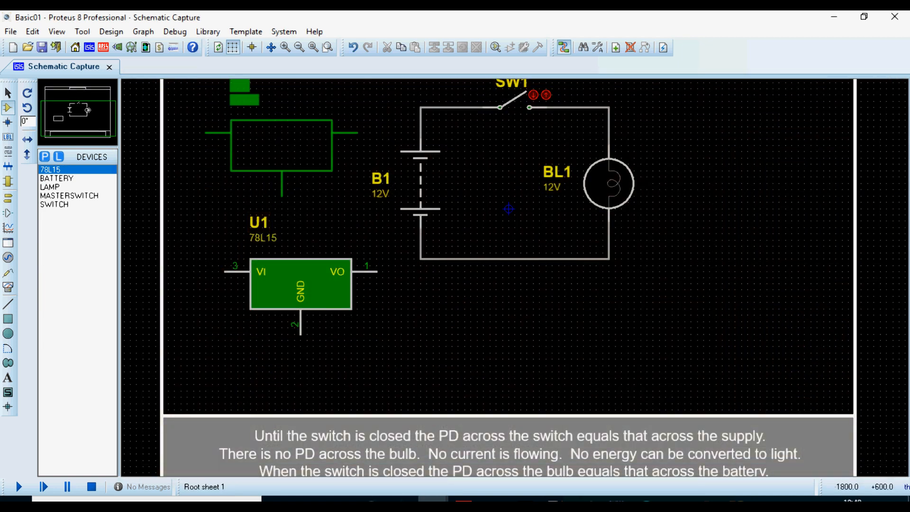
{"action": "left_click", "coordinate": [282, 146]}
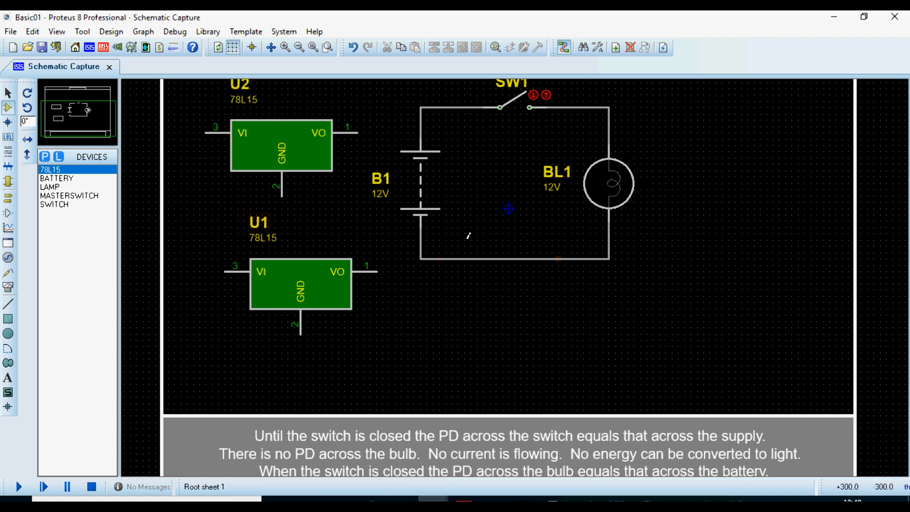
- Turn off the grid display on the schematic sheet
{"action": "left_click", "coordinate": [237, 47]}
{"action": "left_click", "coordinate": [235, 48]}
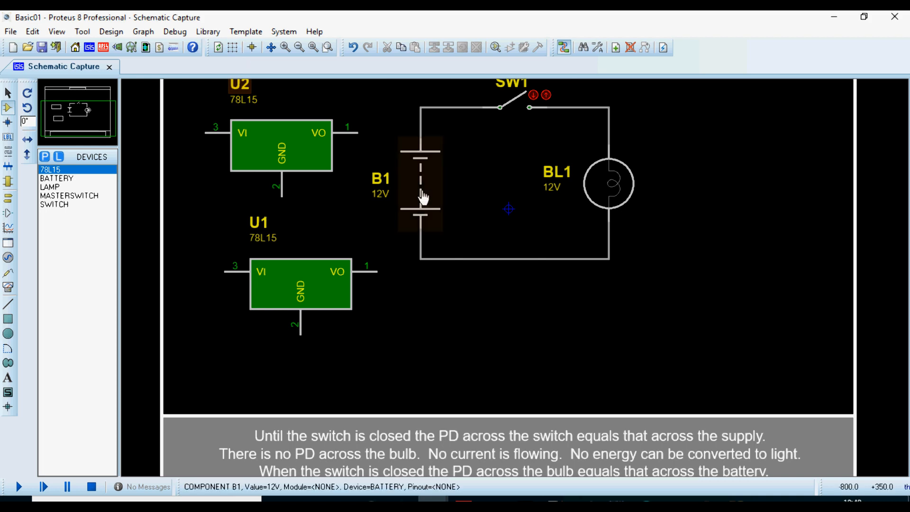
{"action": "scroll", "coordinate": [421, 194], "scroll_direction": "down", "scroll_amount": 1}
{"action": "scroll", "coordinate": [456, 235], "scroll_direction": "up", "scroll_amount": 2}
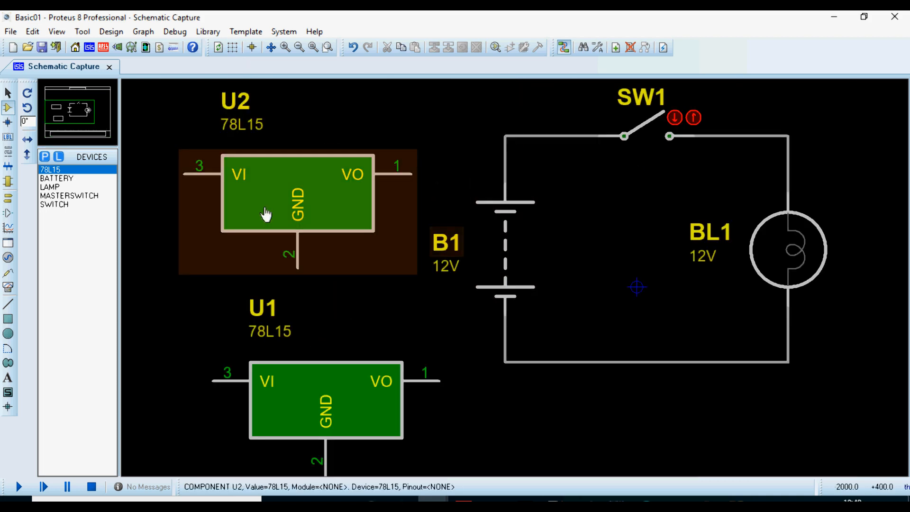
{"action": "left_click", "coordinate": [73, 132]}
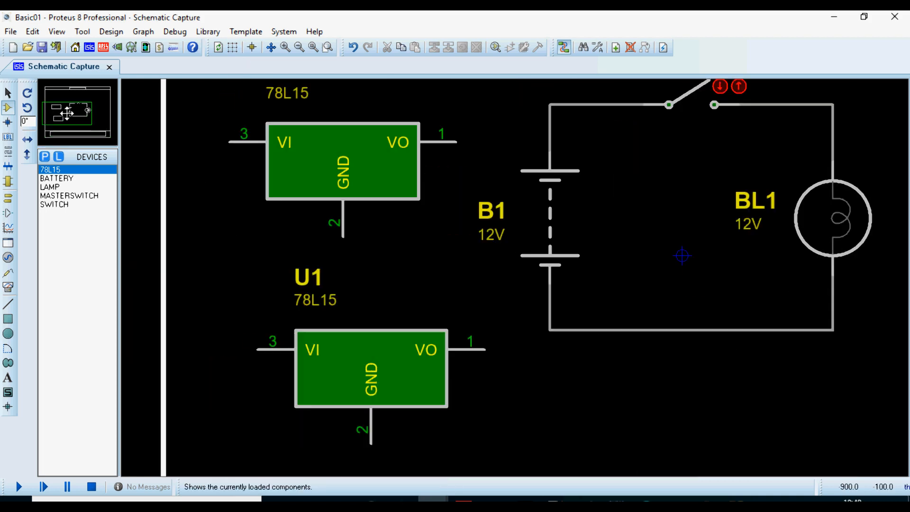
{"action": "left_click", "coordinate": [67, 115]}
{"action": "scroll", "coordinate": [490, 252], "scroll_direction": "down", "scroll_amount": 2}
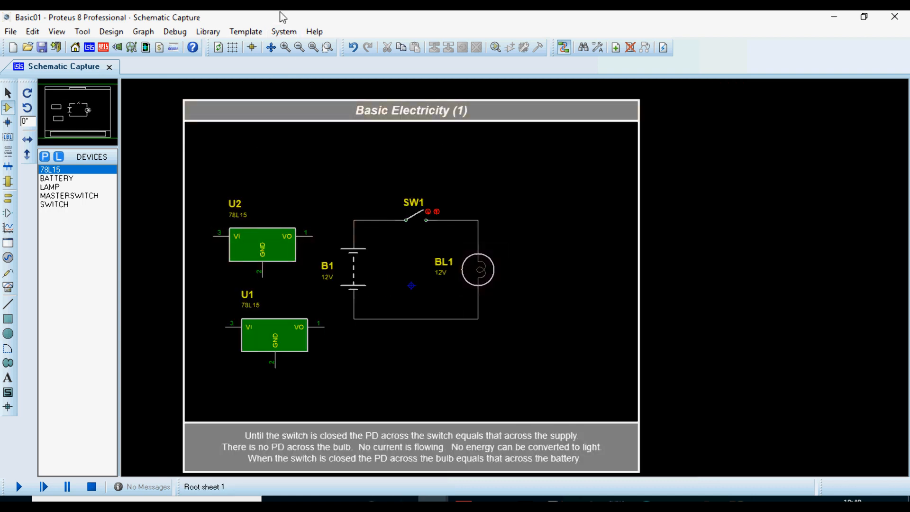
- Save the design as a template named INTER1 in the TEMPLATES folder, keeping only the master sheet
{"action": "left_click", "coordinate": [245, 32]}
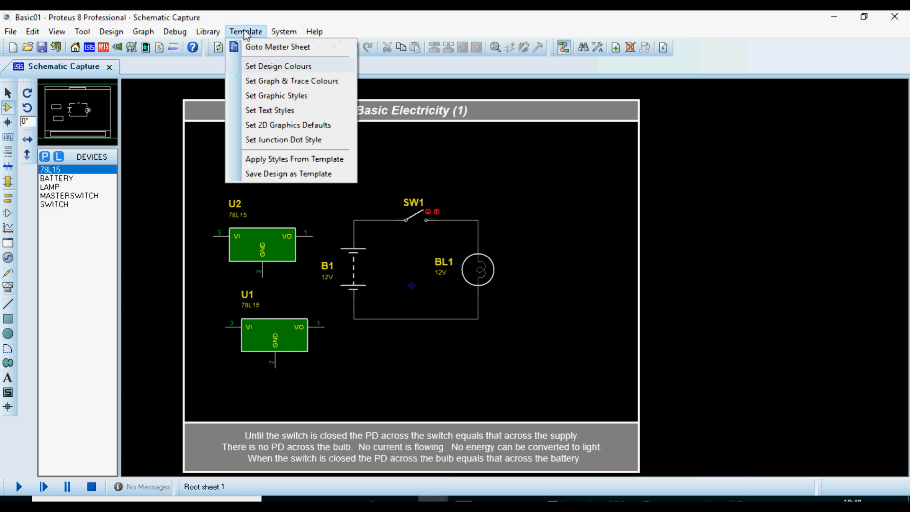
{"action": "left_click", "coordinate": [271, 174]}
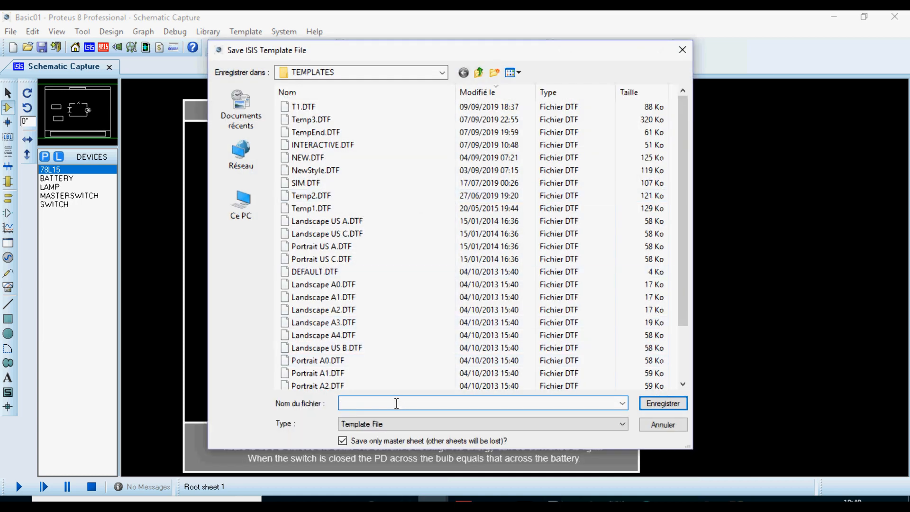
{"action": "type", "text": "INTER"}
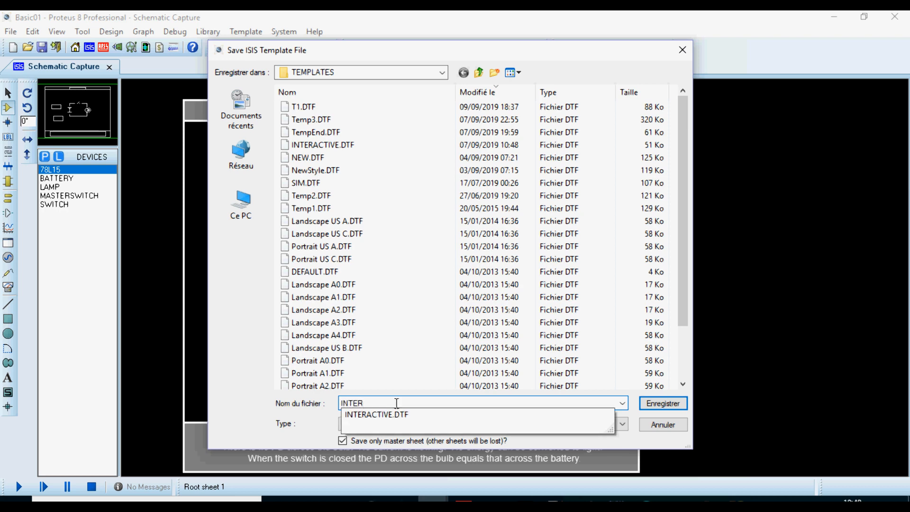
{"action": "type", "text": "1"}
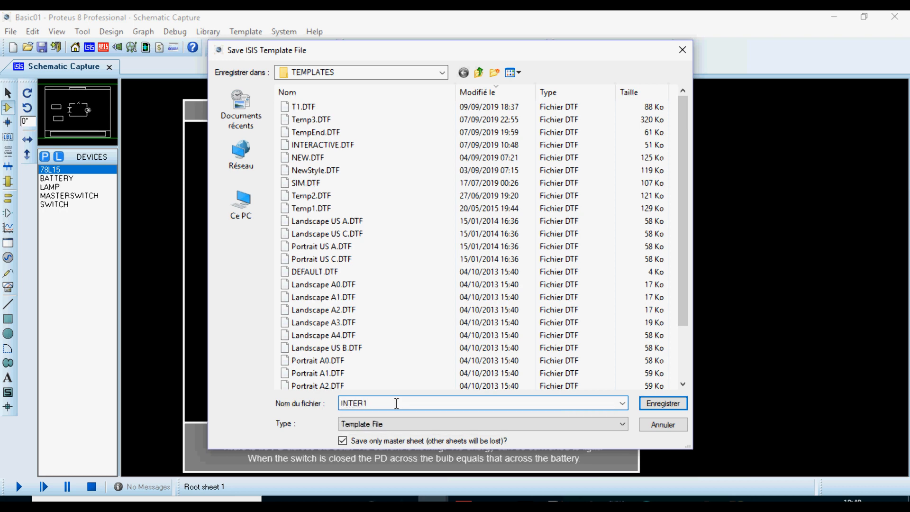
{"action": "left_click", "coordinate": [663, 403]}
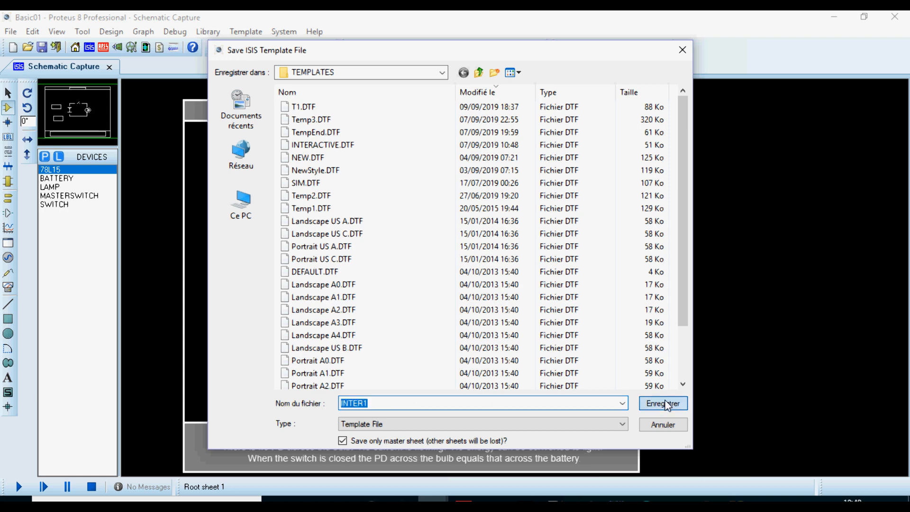
- Close the Basic01 project without saving its changes
{"action": "left_click", "coordinate": [894, 18]}
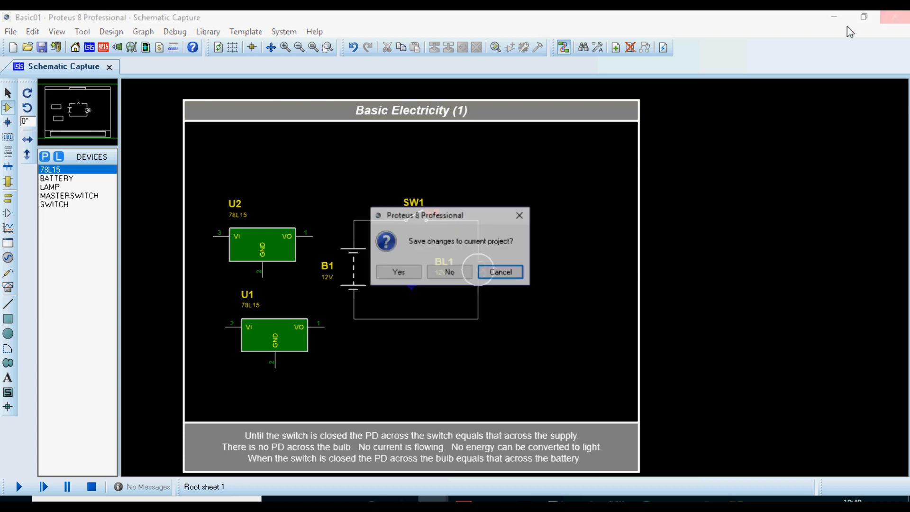
{"action": "left_click", "coordinate": [448, 272]}
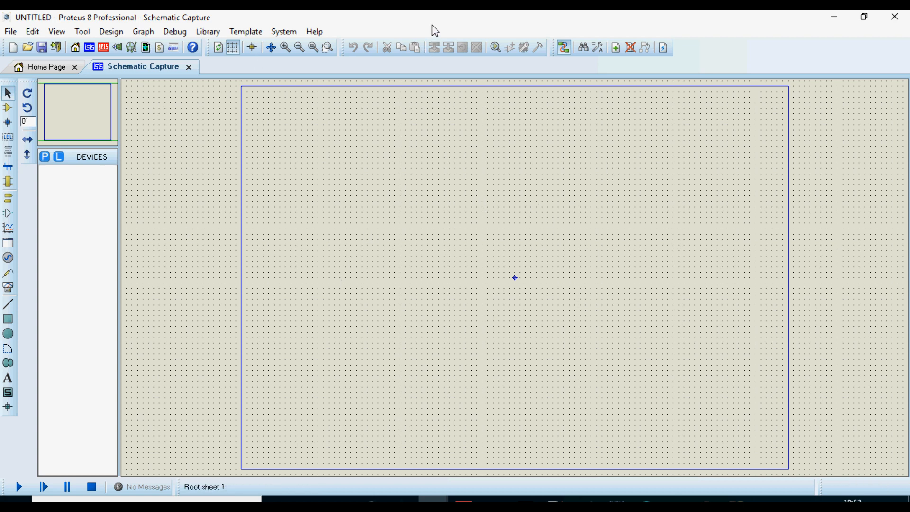
- Apply the styles from the INTER1.DTF template to the new untitled schematic
{"action": "left_click", "coordinate": [247, 37]}
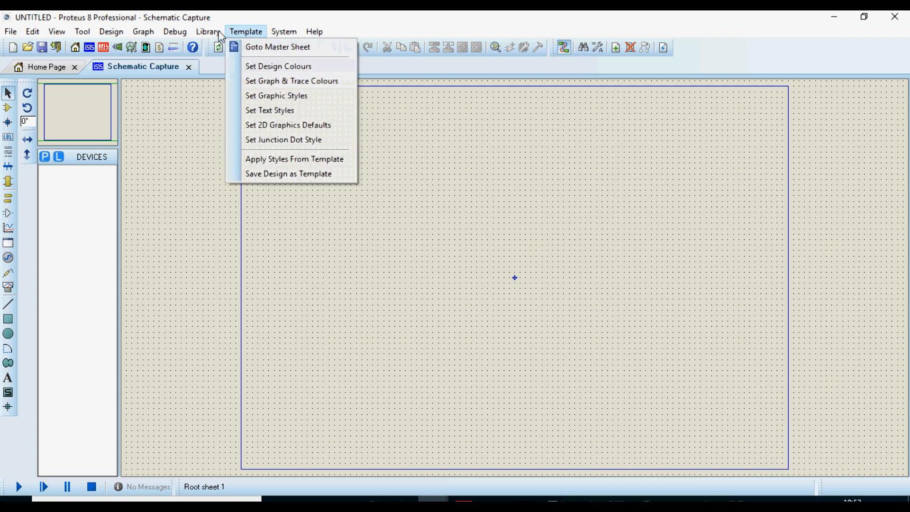
{"action": "left_click", "coordinate": [311, 160]}
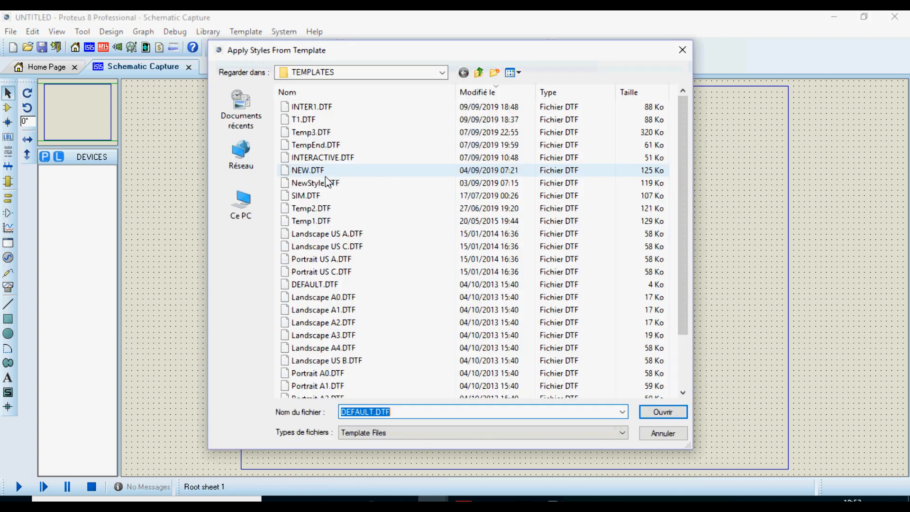
{"action": "left_click", "coordinate": [310, 108]}
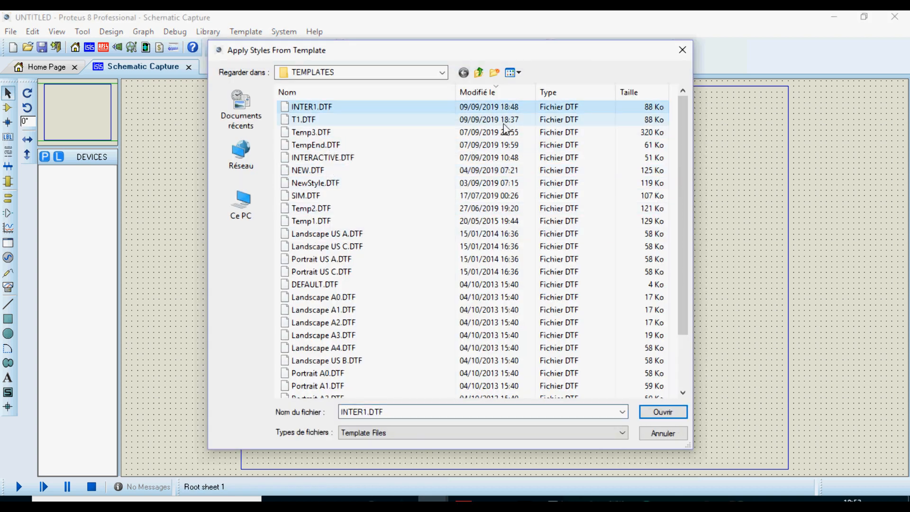
{"action": "double_click", "coordinate": [312, 108]}
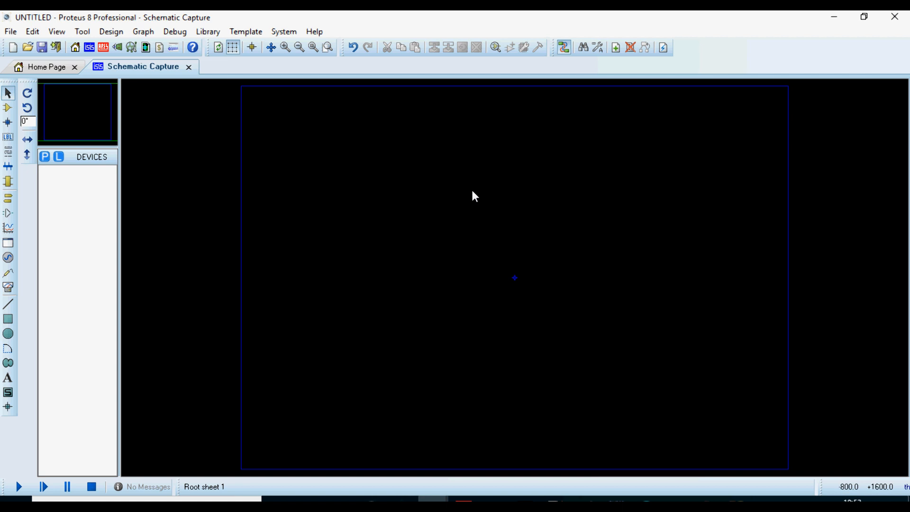
{"action": "scroll", "coordinate": [485, 220], "scroll_direction": "down", "scroll_amount": 1}
{"action": "scroll", "coordinate": [514, 277], "scroll_direction": "up", "scroll_amount": 1}
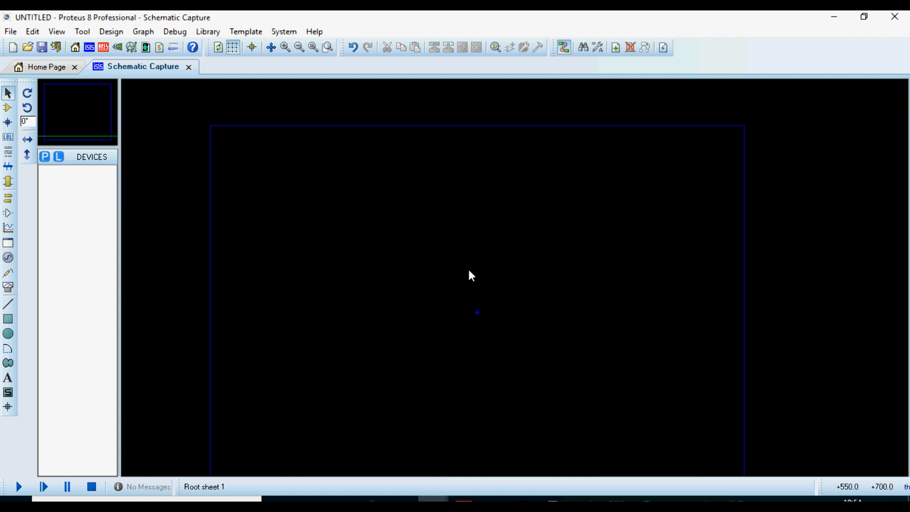
{"action": "scroll", "coordinate": [492, 311], "scroll_direction": "down", "scroll_amount": 1}
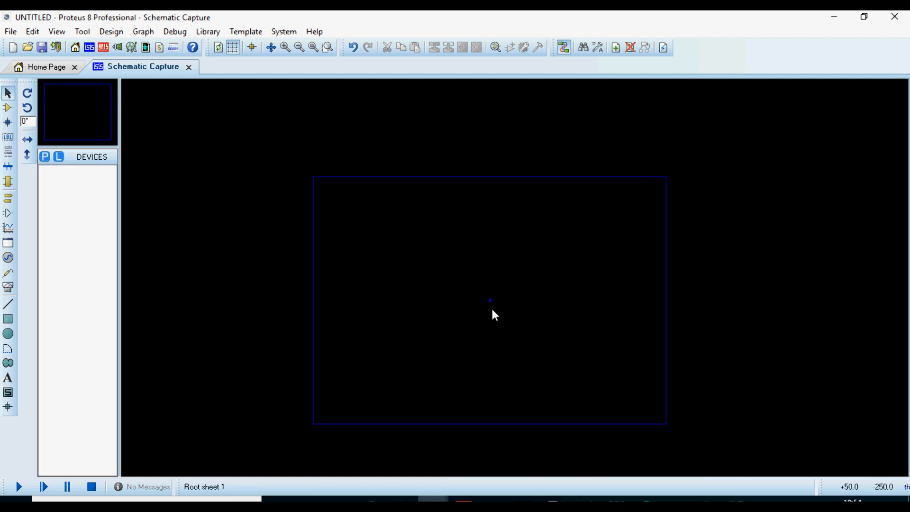
{"action": "scroll", "coordinate": [492, 310], "scroll_direction": "up", "scroll_amount": 1}
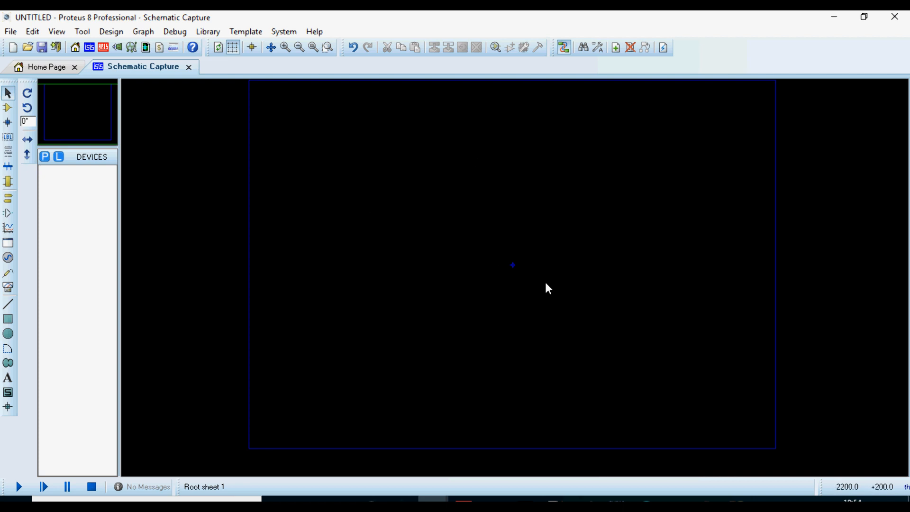
- Add the ideal OPAMP and the generic resistor RES from the component library to the device list
{"action": "left_click", "coordinate": [42, 155]}
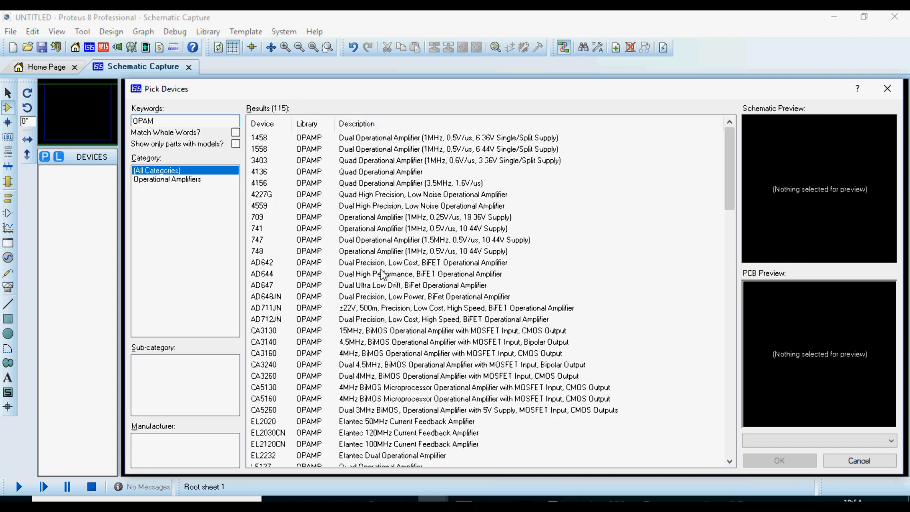
{"action": "scroll", "coordinate": [250, 212], "scroll_direction": "up", "scroll_amount": 1}
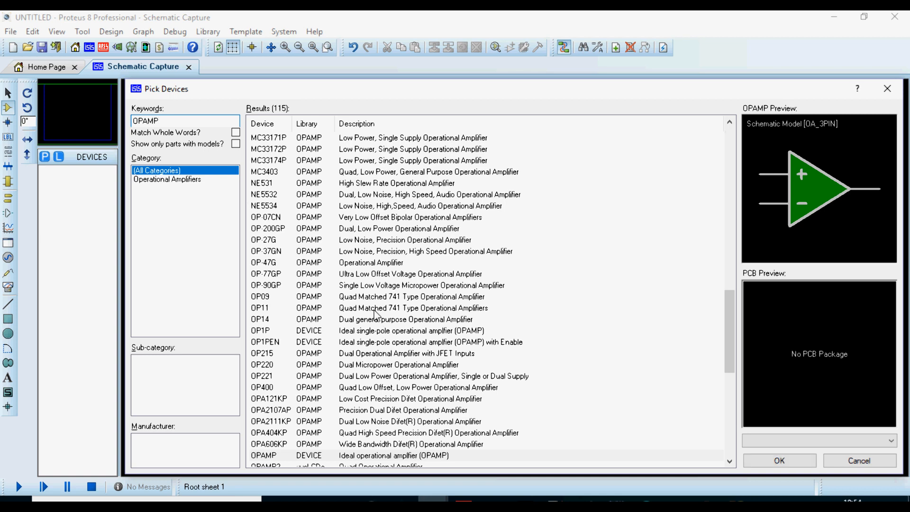
{"action": "scroll", "coordinate": [369, 314], "scroll_direction": "down", "scroll_amount": 4}
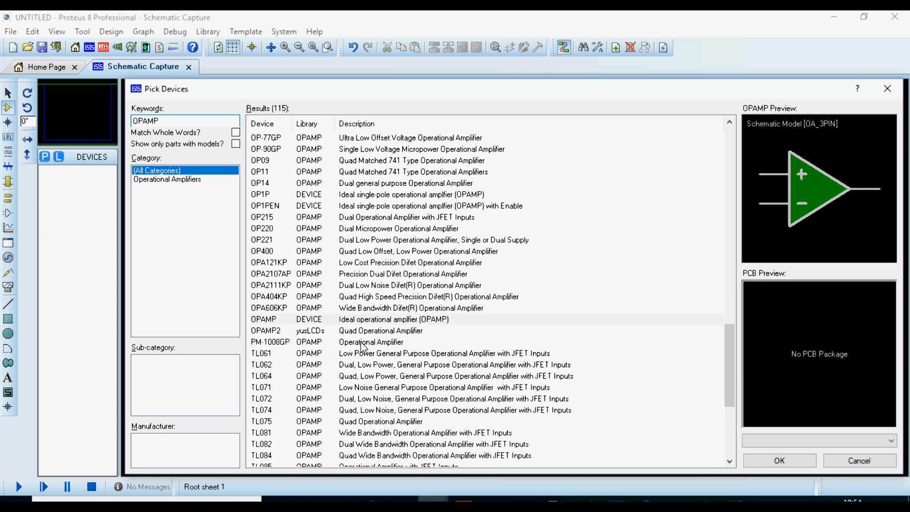
{"action": "double_click", "coordinate": [350, 319]}
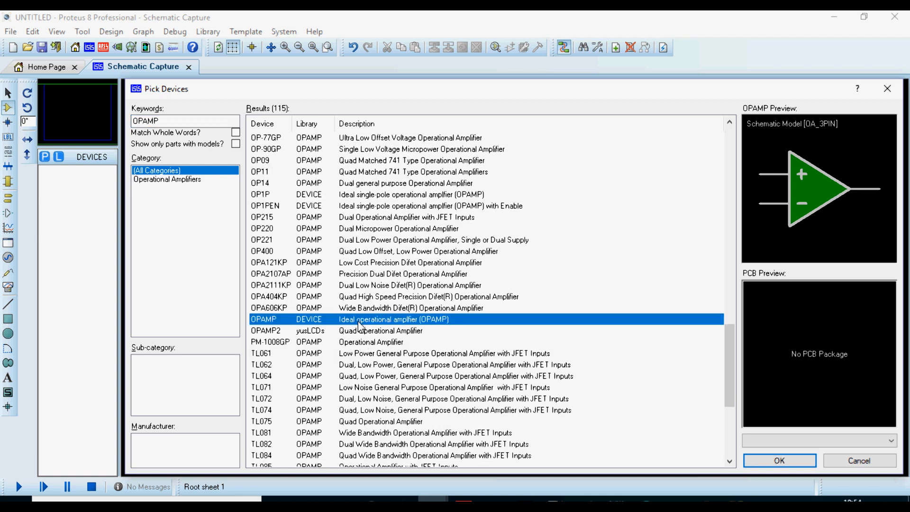
{"action": "double_click", "coordinate": [181, 124]}
{"action": "type", "text": "RES"}
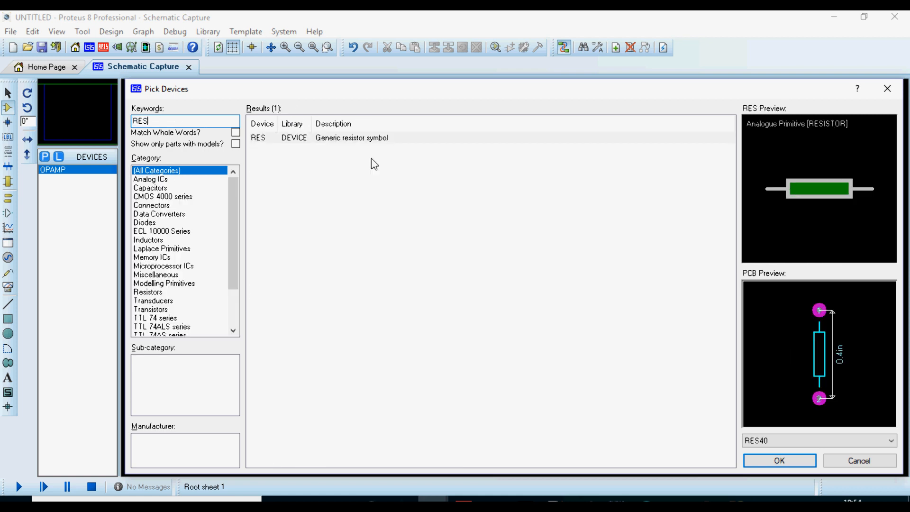
{"action": "double_click", "coordinate": [373, 137]}
{"action": "left_click", "coordinate": [885, 89]}
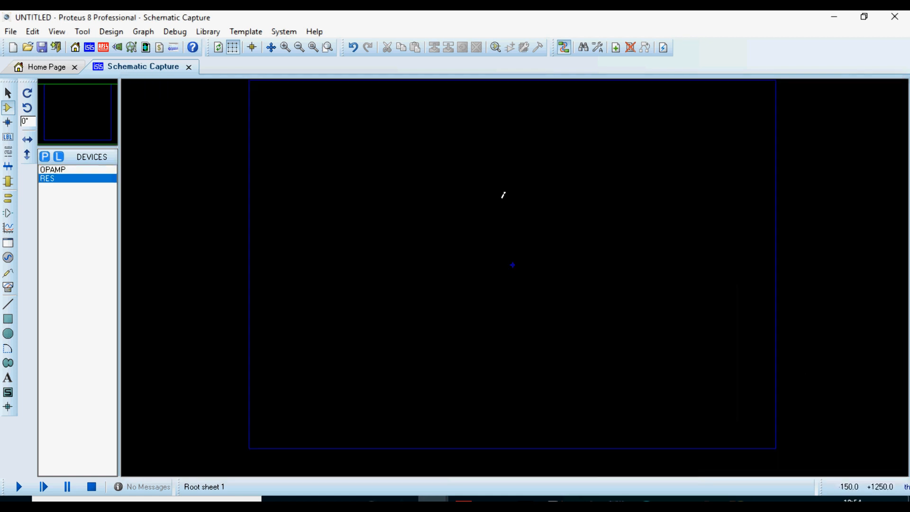
- Place an OPAMP near the middle of the sheet and wire its inverting input to its output
{"action": "left_click", "coordinate": [66, 170]}
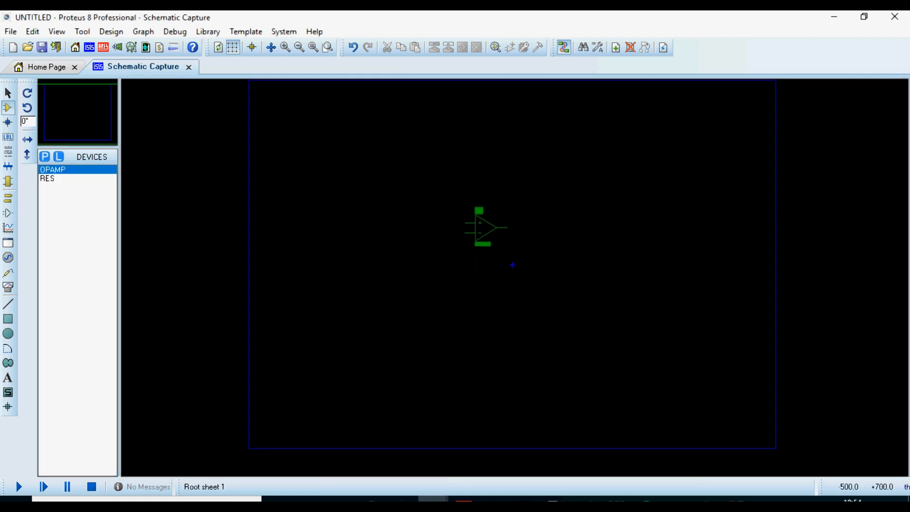
{"action": "left_click", "coordinate": [486, 228]}
{"action": "scroll", "coordinate": [486, 228], "scroll_direction": "up", "scroll_amount": 2}
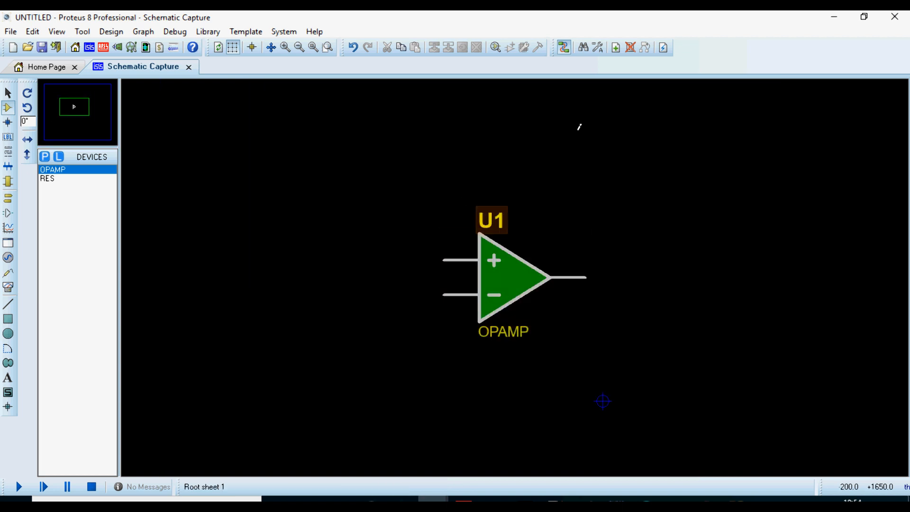
{"action": "scroll", "coordinate": [495, 254], "scroll_direction": "up", "scroll_amount": 1}
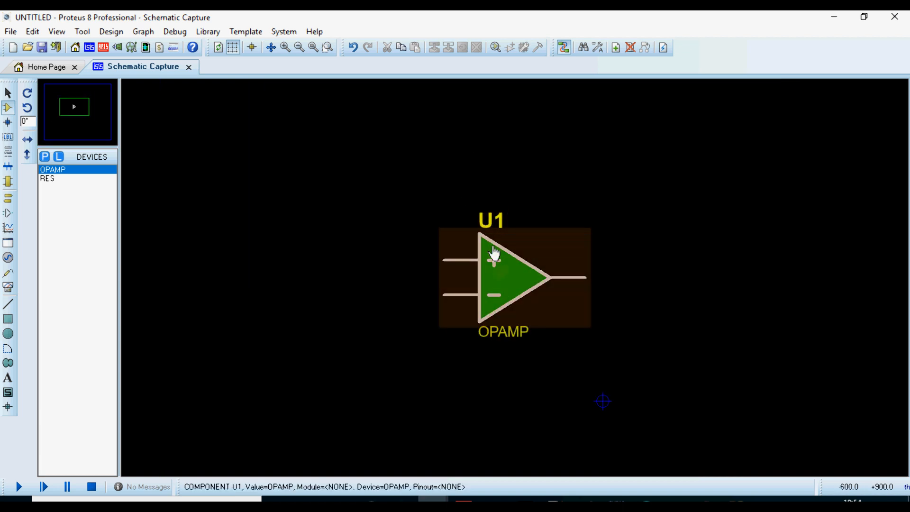
{"action": "left_click", "coordinate": [443, 295]}
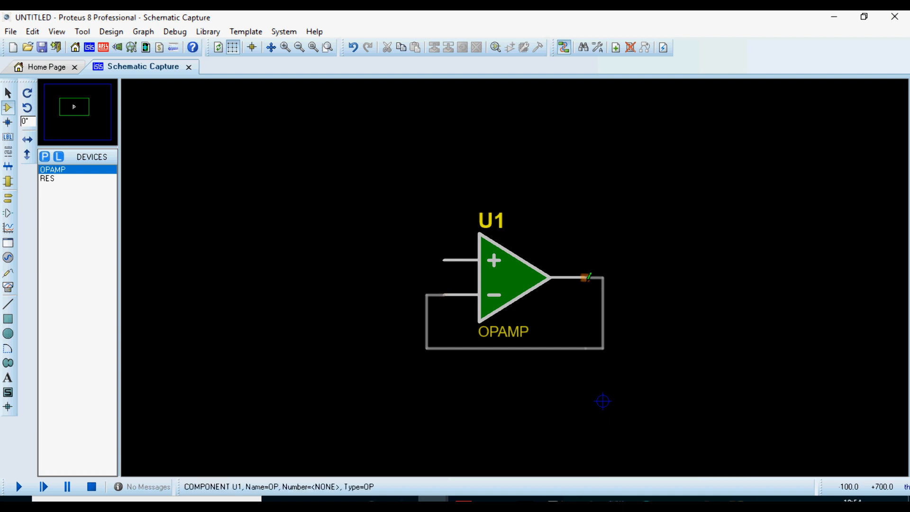
{"action": "left_click", "coordinate": [586, 277]}
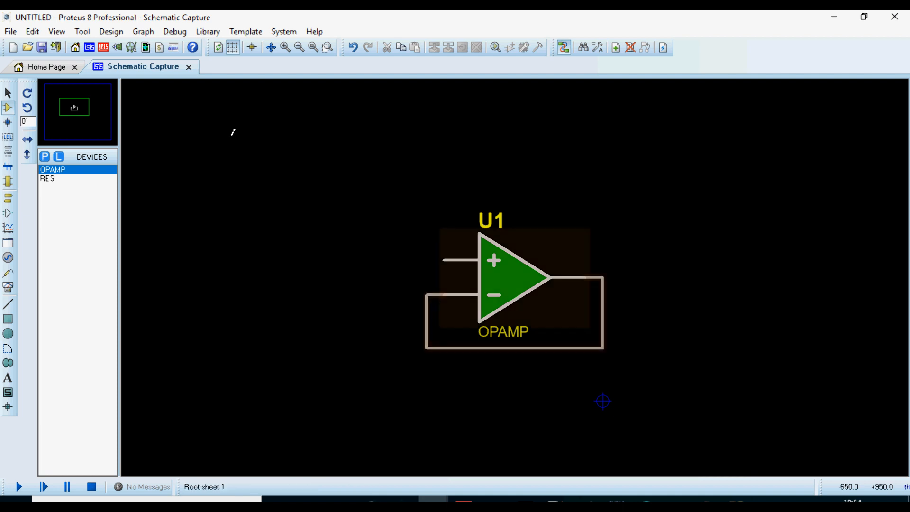
- Place a DC generator beside the op-amp and wire it to the non-inverting input
{"action": "left_click", "coordinate": [8, 257]}
{"action": "left_click", "coordinate": [409, 260]}
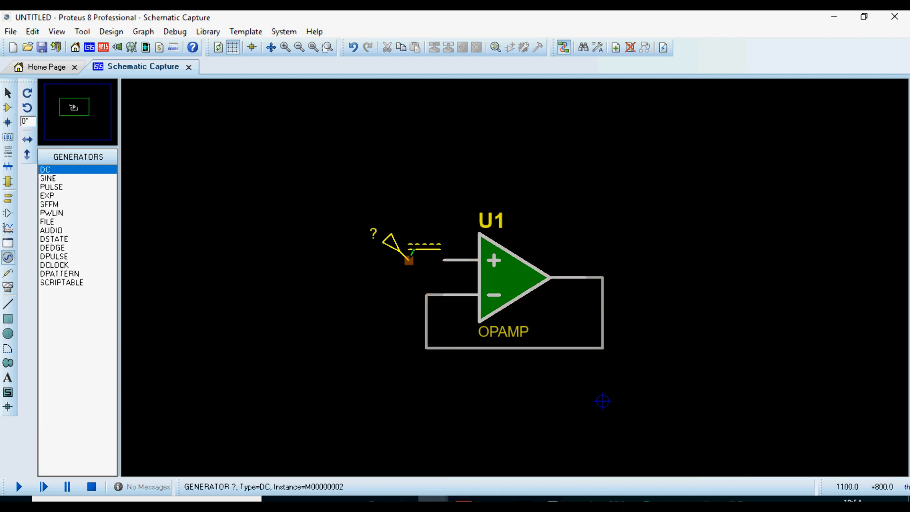
{"action": "left_click", "coordinate": [409, 260]}
{"action": "left_click", "coordinate": [445, 260]}
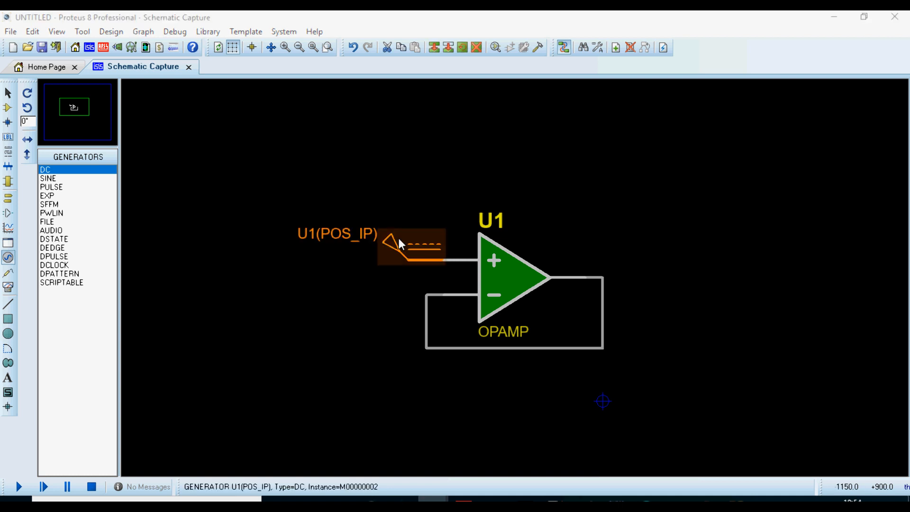
- Name the generator Vin and change it to a sine source with a frequency of 1k Hz
{"action": "double_click", "coordinate": [399, 238]}
{"action": "type", "text": "vIN"}
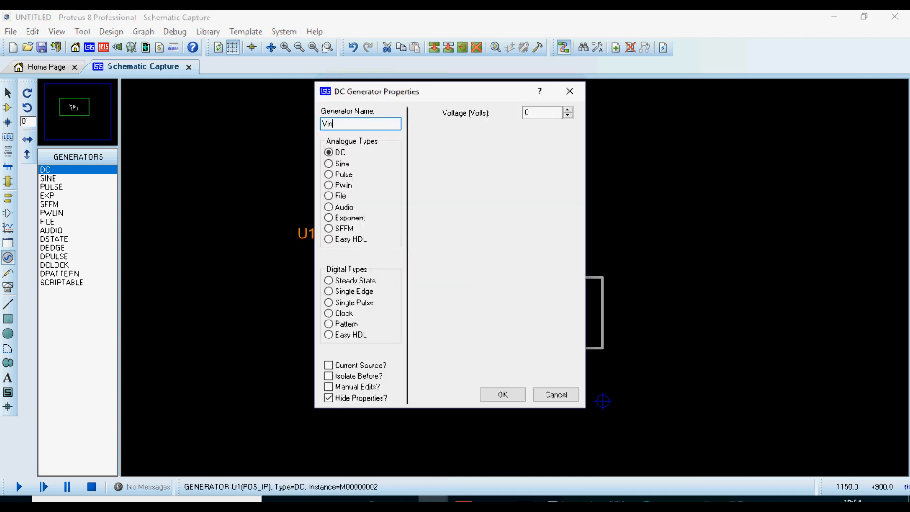
{"action": "key", "text": "Return"}
{"action": "double_click", "coordinate": [399, 239]}
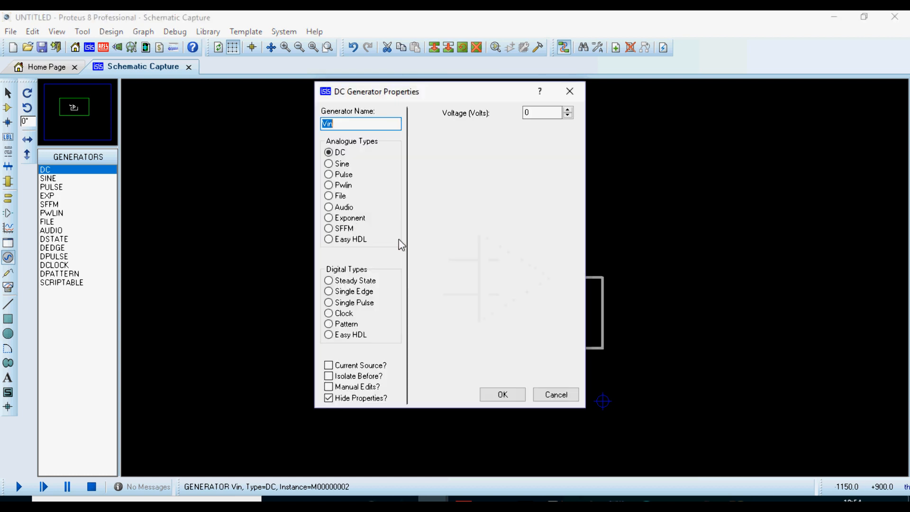
{"action": "left_click", "coordinate": [335, 163]}
{"action": "left_click", "coordinate": [543, 216]}
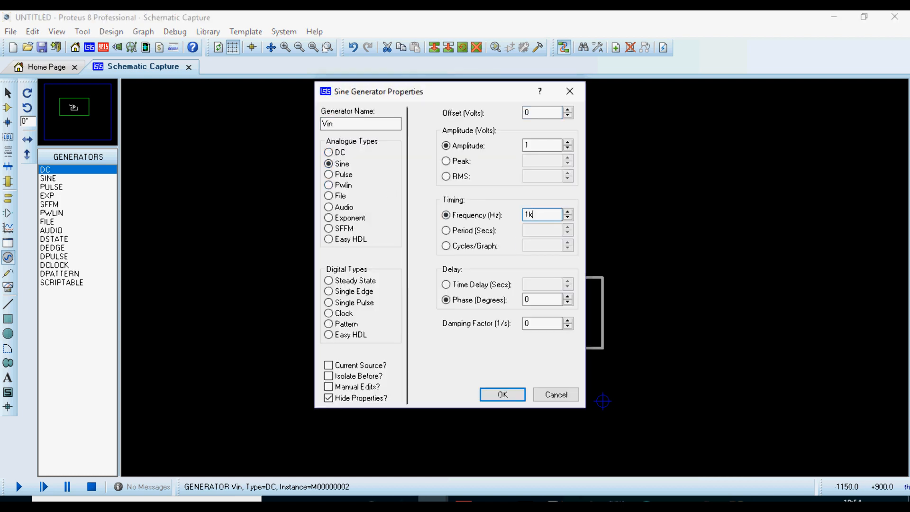
{"action": "type", "text": "1k"}
{"action": "left_click", "coordinate": [503, 396]}
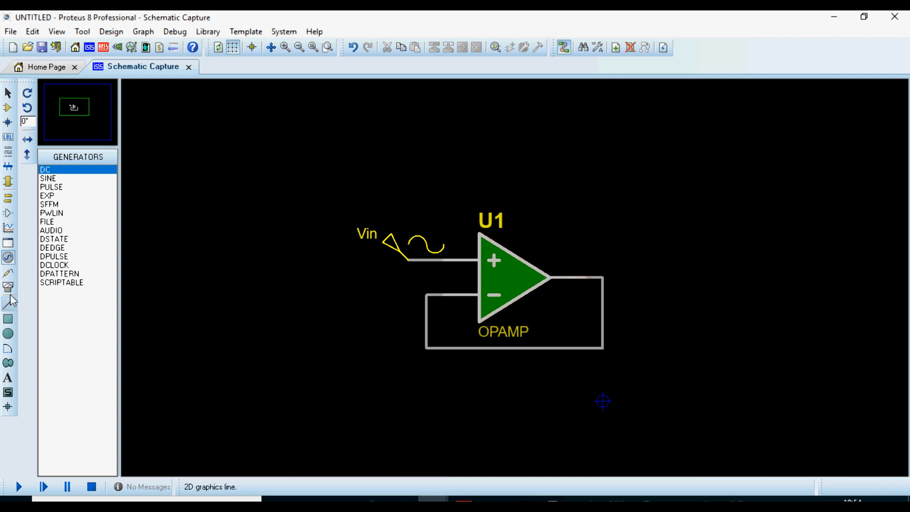
- Connect a voltage probe to the op-amp's output and name it Vout
{"action": "left_click", "coordinate": [8, 273]}
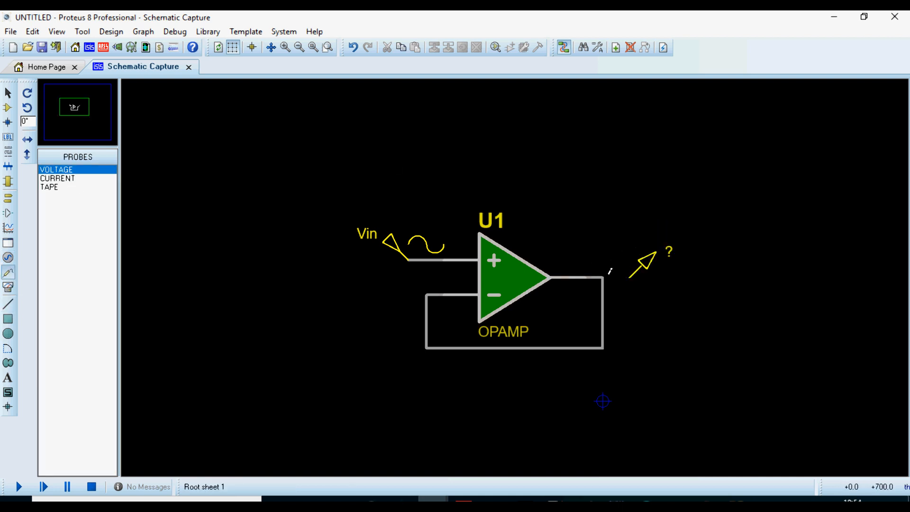
{"action": "left_click", "coordinate": [630, 277]}
{"action": "left_click", "coordinate": [603, 277]}
{"action": "double_click", "coordinate": [656, 261]}
{"action": "type", "text": "v"}
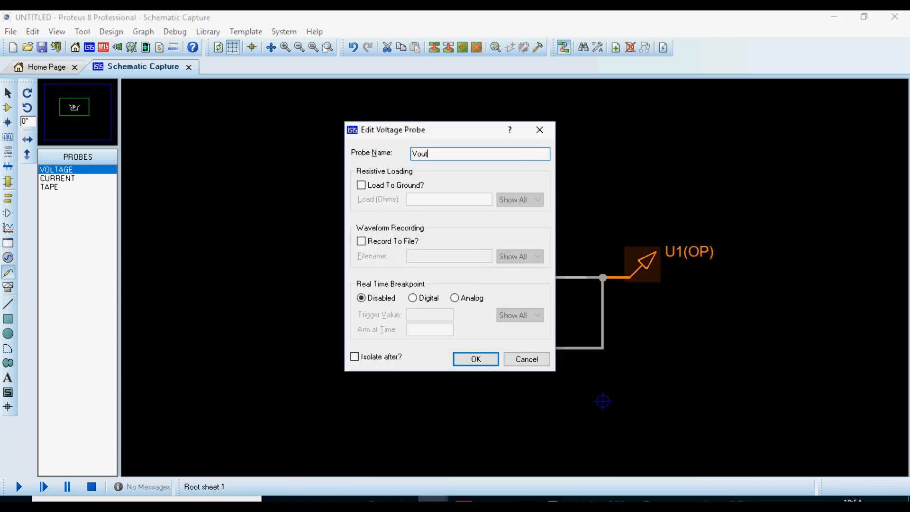
{"action": "key", "text": "Return"}
{"action": "scroll", "coordinate": [558, 249], "scroll_direction": "down", "scroll_amount": 1}
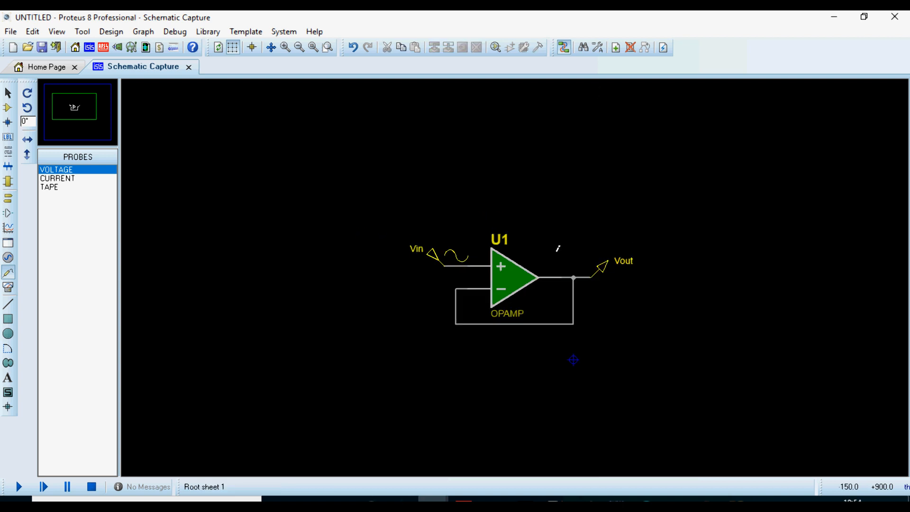
- Place an oscilloscope below and to the right of the op-amp circuit
{"action": "left_click", "coordinate": [9, 287]}
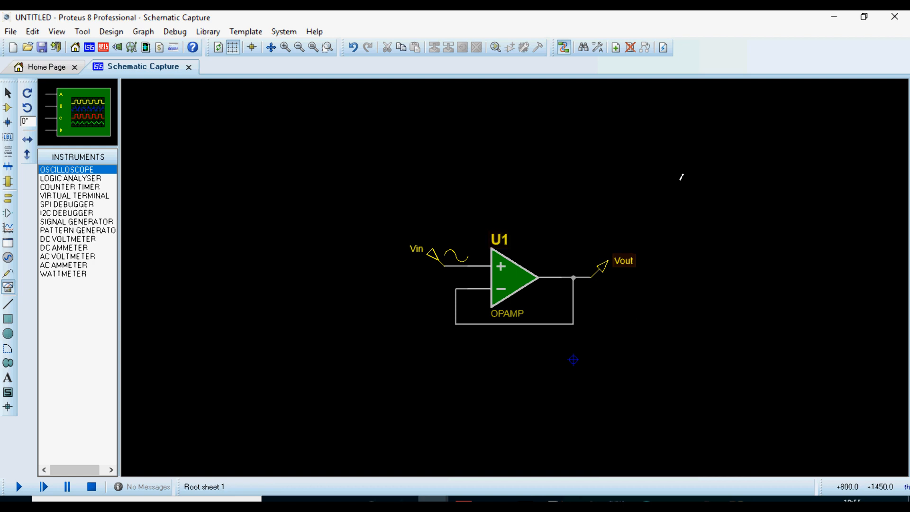
{"action": "left_click", "coordinate": [682, 177]}
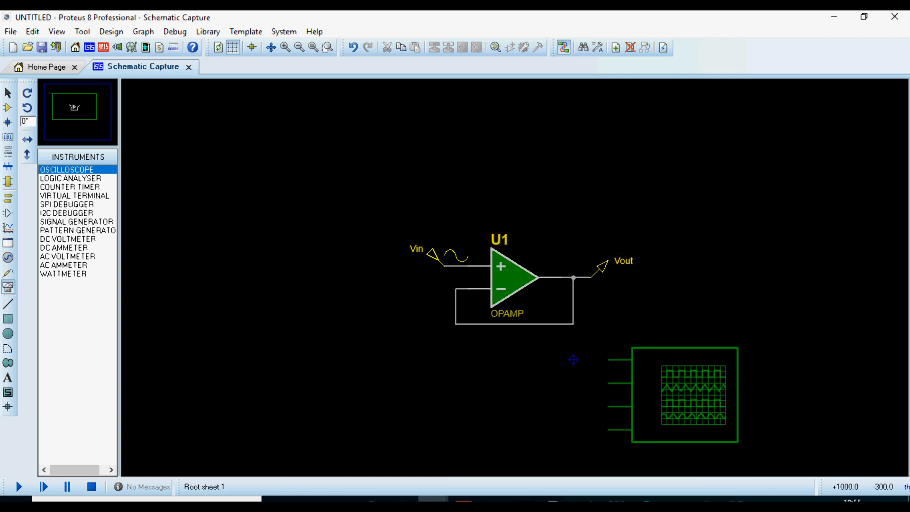
{"action": "left_click", "coordinate": [684, 319]}
{"action": "scroll", "coordinate": [645, 373], "scroll_direction": "up", "scroll_amount": 1}
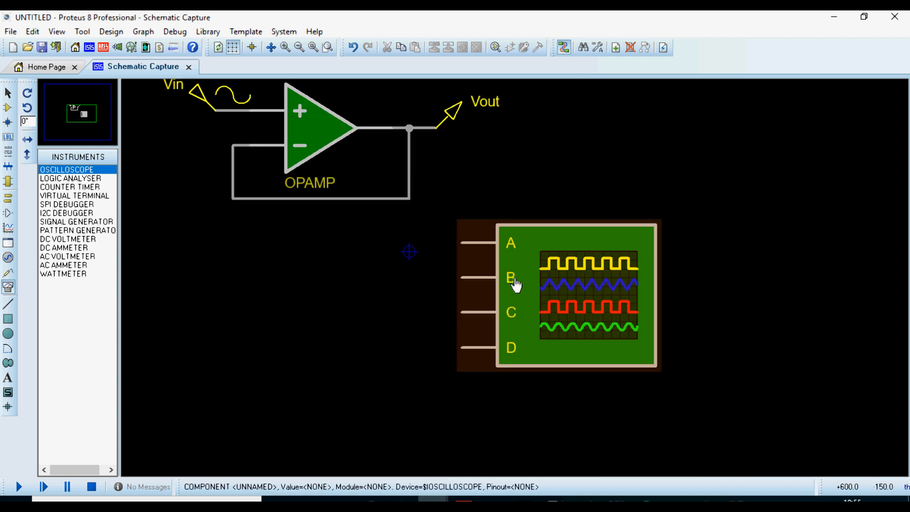
{"action": "scroll", "coordinate": [518, 271], "scroll_direction": "down", "scroll_amount": 1}
{"action": "scroll", "coordinate": [515, 280], "scroll_direction": "up", "scroll_amount": 1}
{"action": "scroll", "coordinate": [517, 280], "scroll_direction": "down", "scroll_amount": 1}
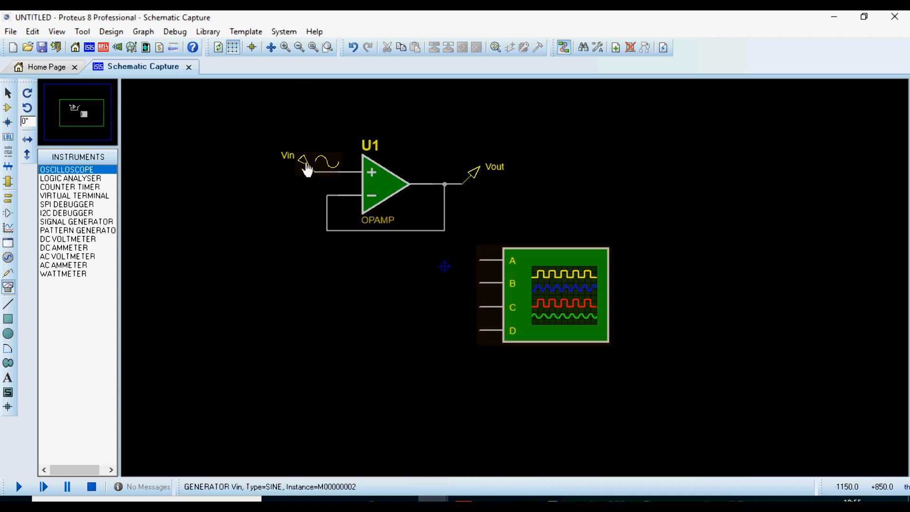
- Shift the Vin generator away from the op-amp, and wire oscilloscope channel A to the Vin line and channel D to the output feedback loop
{"action": "left_click_drag", "start_coordinate": [256, 113], "coordinate": [269, 169]}
{"action": "left_click", "coordinate": [531, 122]}
{"action": "left_click", "coordinate": [480, 260]}
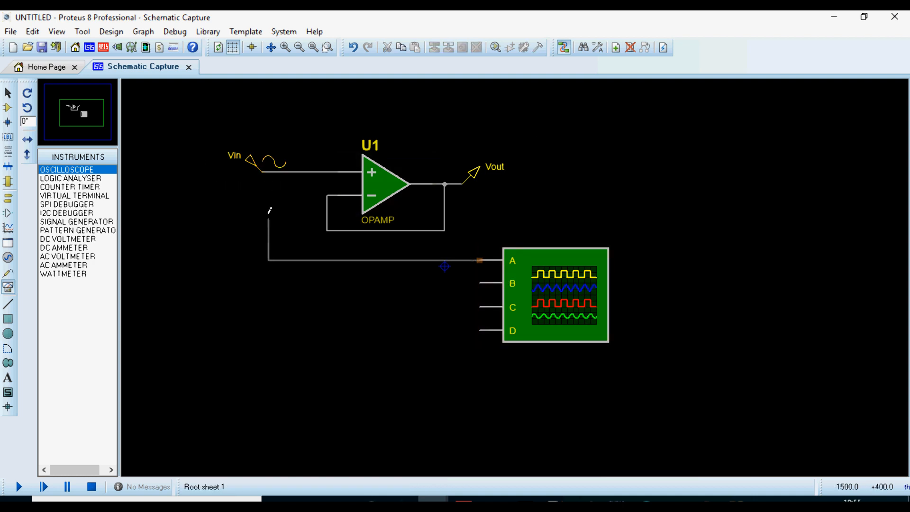
{"action": "left_click", "coordinate": [286, 172]}
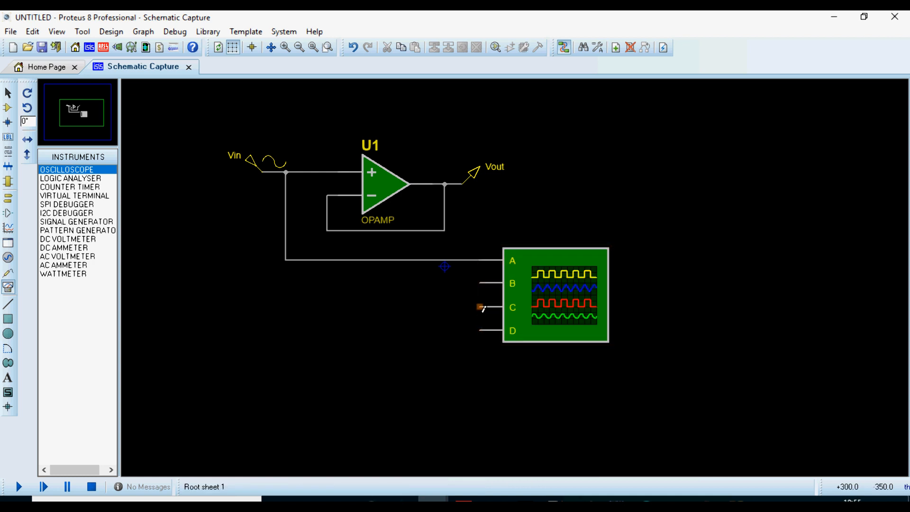
{"action": "left_click", "coordinate": [480, 329]}
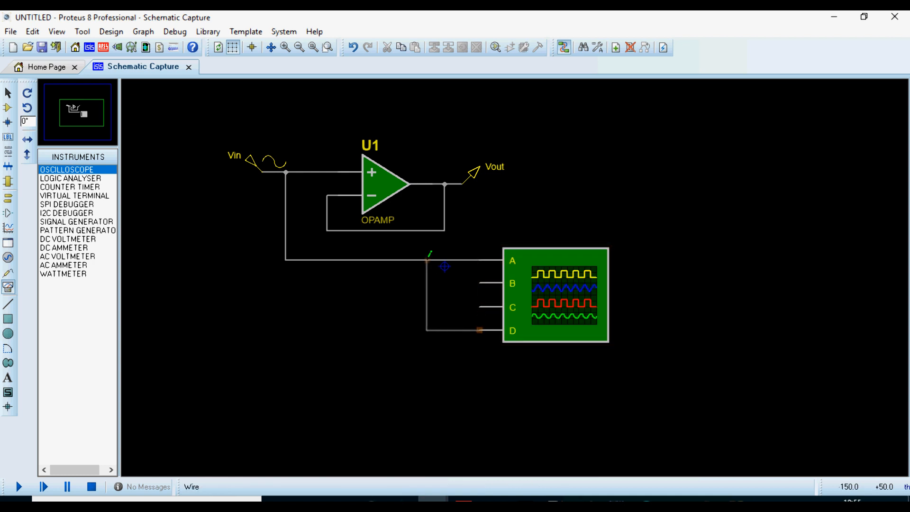
{"action": "left_click", "coordinate": [445, 230]}
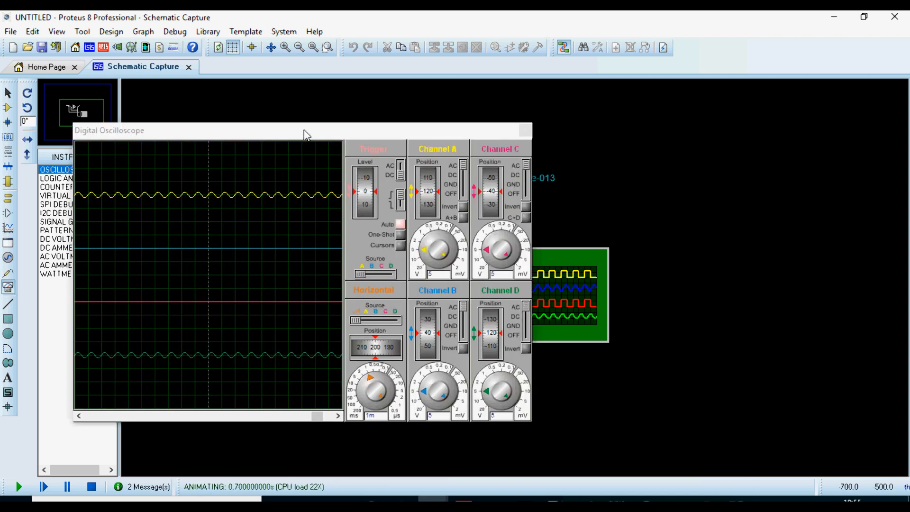
- Run the simulation and reposition the oscilloscope display over the schematic
{"action": "left_click_drag", "start_coordinate": [304, 138], "coordinate": [626, 139]}
{"action": "left_click", "coordinate": [81, 116]}
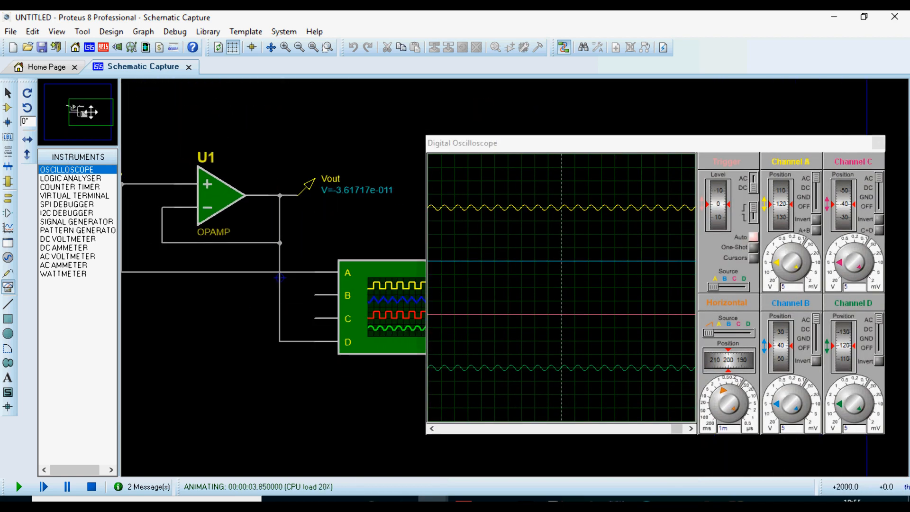
{"action": "left_click_drag", "start_coordinate": [553, 147], "coordinate": [456, 147]}
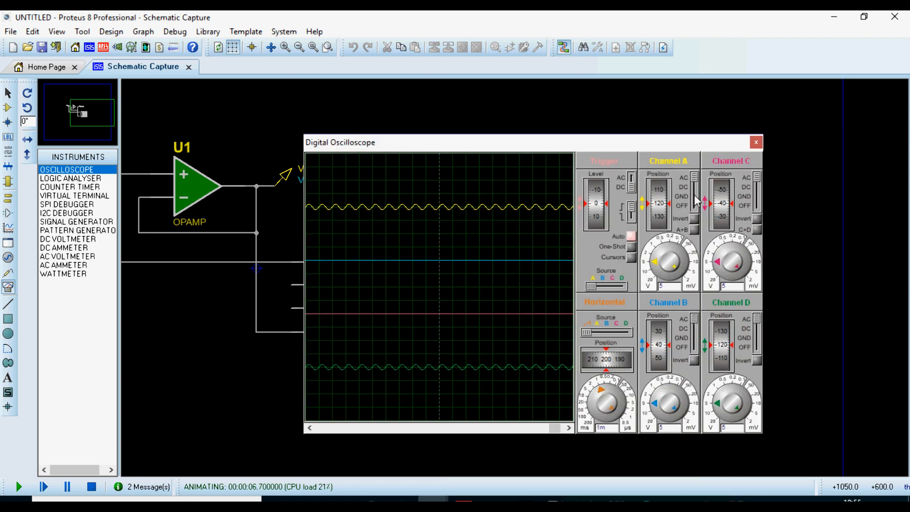
- Set oscilloscope channels A and D to 0.5 V per division and shift channel D's vertical position to -20
{"action": "left_click", "coordinate": [663, 252]}
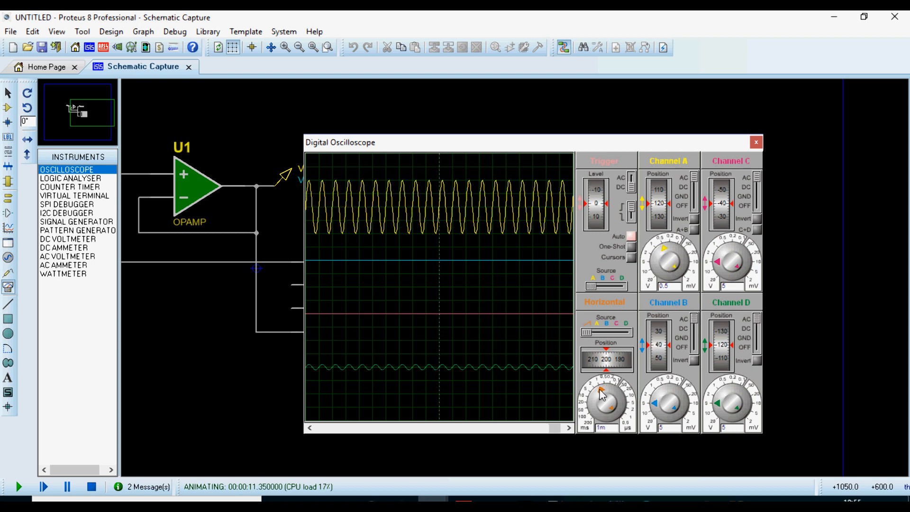
{"action": "left_click", "coordinate": [726, 392]}
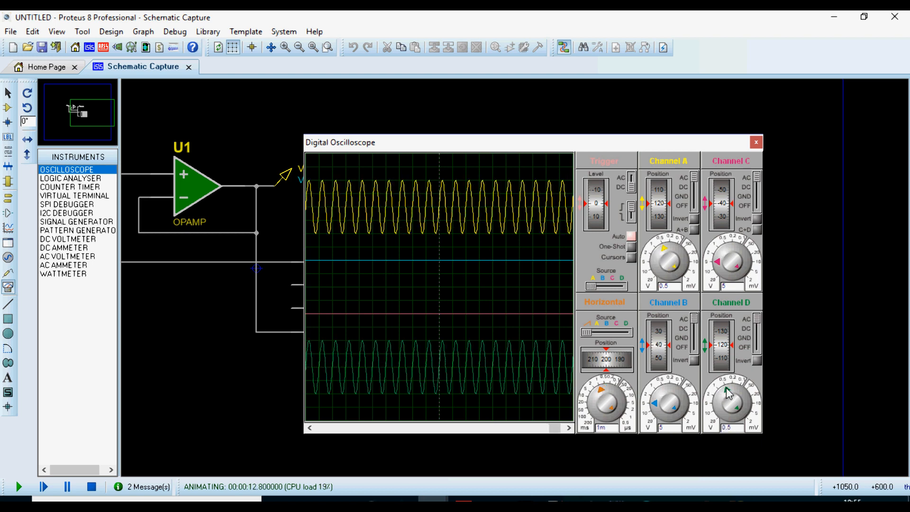
{"action": "left_click_drag", "start_coordinate": [718, 348], "coordinate": [717, 316]}
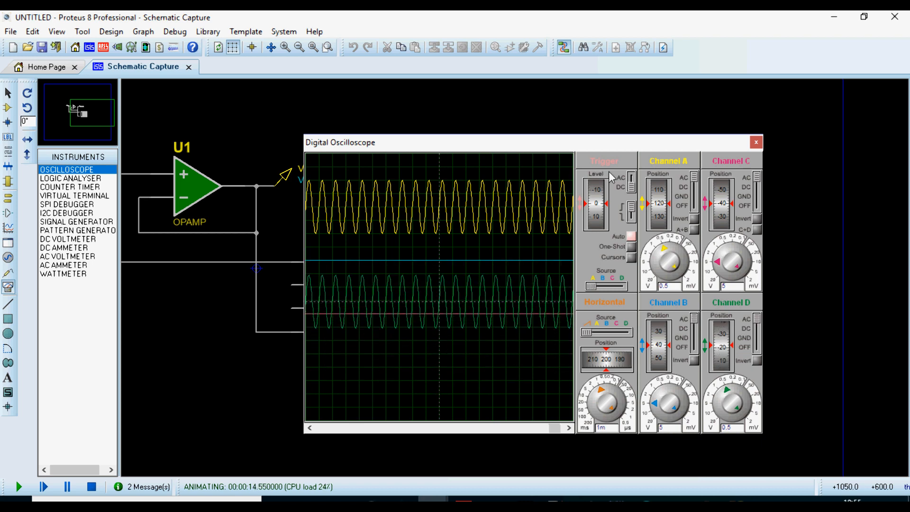
- Move the oscilloscope display clear of the circuit and stop the simulation
{"action": "left_click_drag", "start_coordinate": [589, 142], "coordinate": [723, 121]}
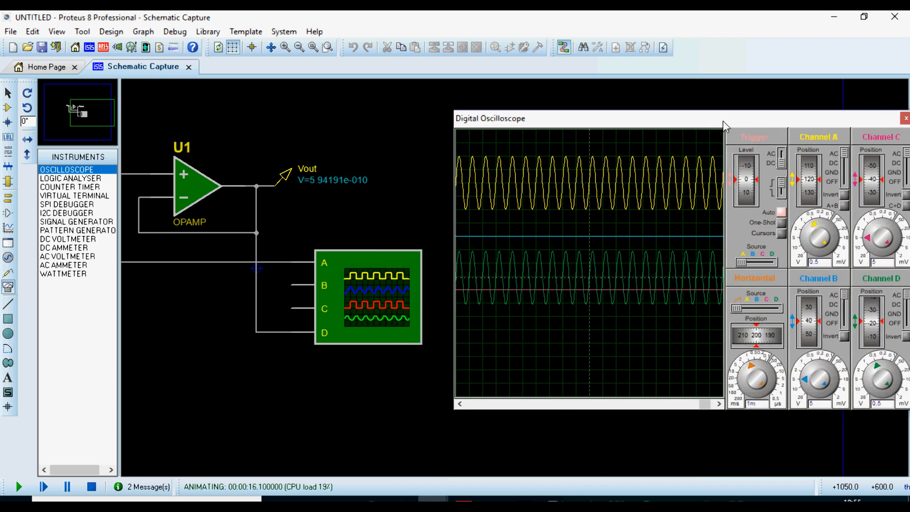
{"action": "mouse_move", "coordinate": [91, 113]}
{"action": "left_mouse_down"}
{"action": "mouse_move", "coordinate": [81, 118]}
{"action": "mouse_move", "coordinate": [88, 112]}
{"action": "left_mouse_up"}
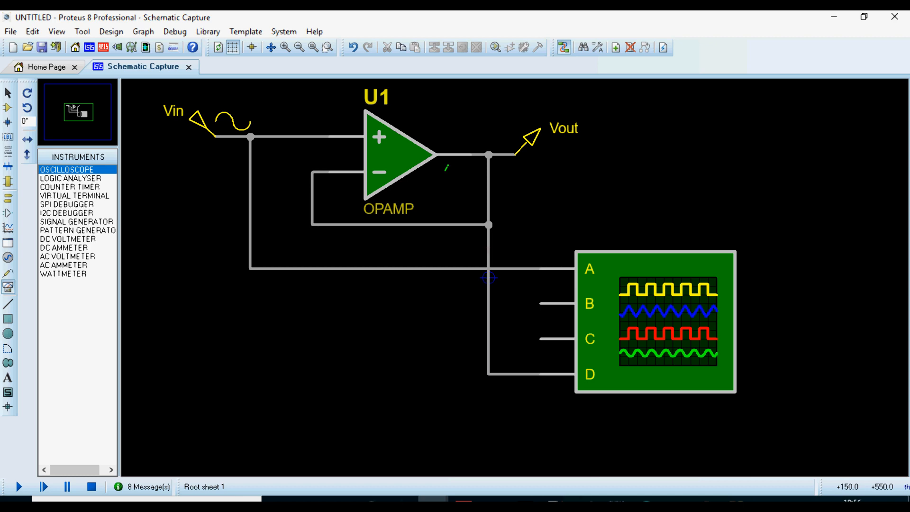
{"action": "left_click_drag", "start_coordinate": [78, 112], "coordinate": [75, 111]}
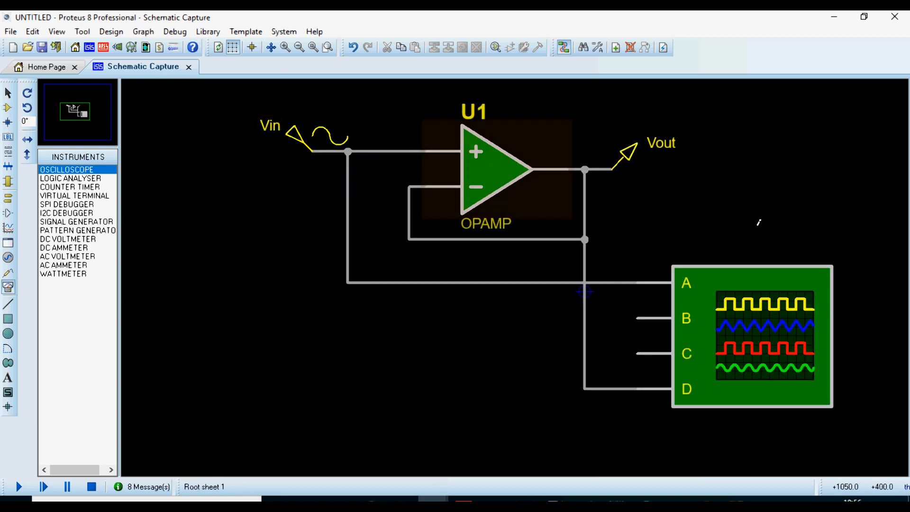